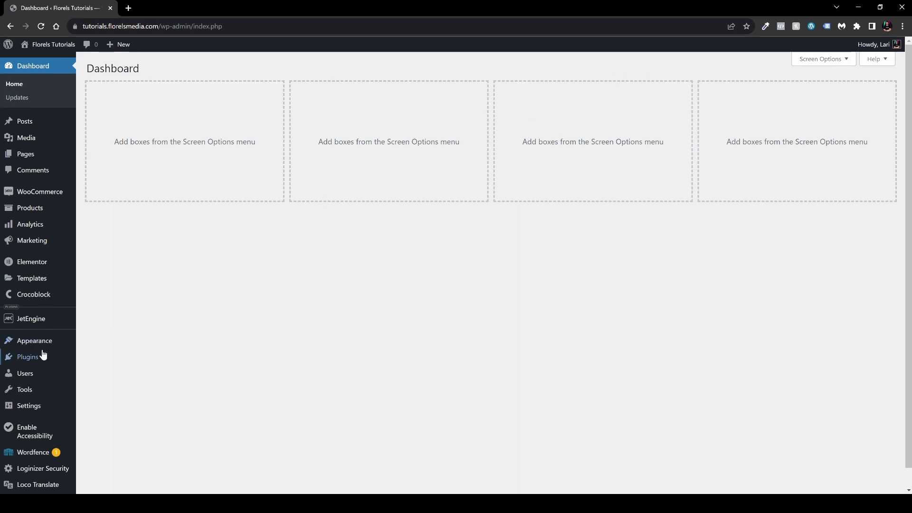
Install and activate the YayMail – WooCommerce Email Customizer plugin and open its email builder.
mouse_move(38, 358)
left_click(95, 372)
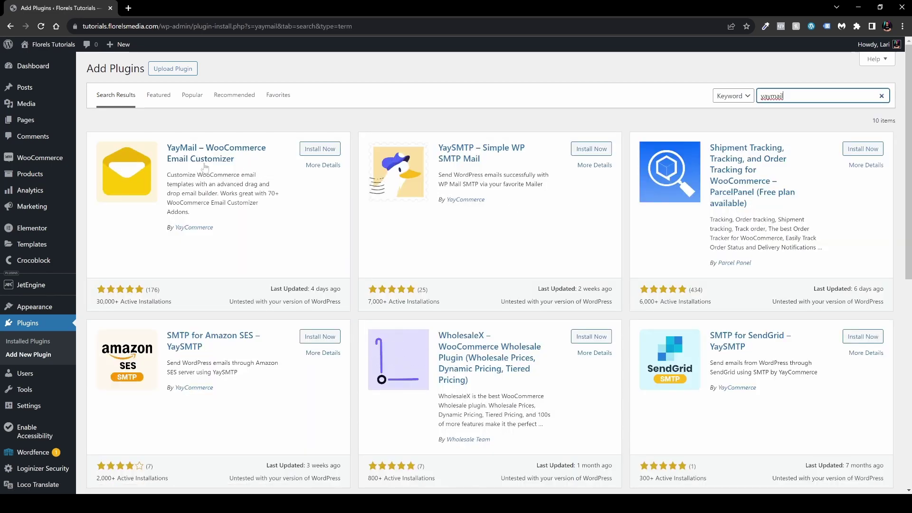
left_click(319, 149)
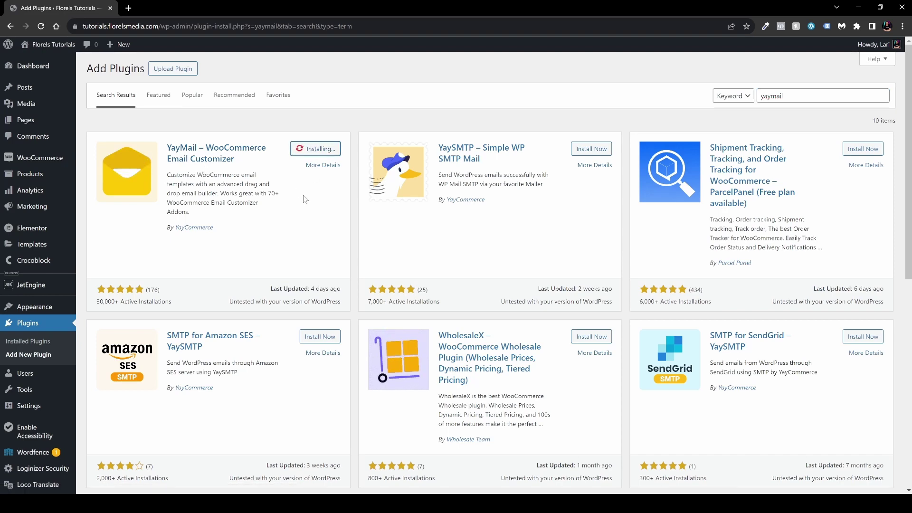
left_click(318, 150)
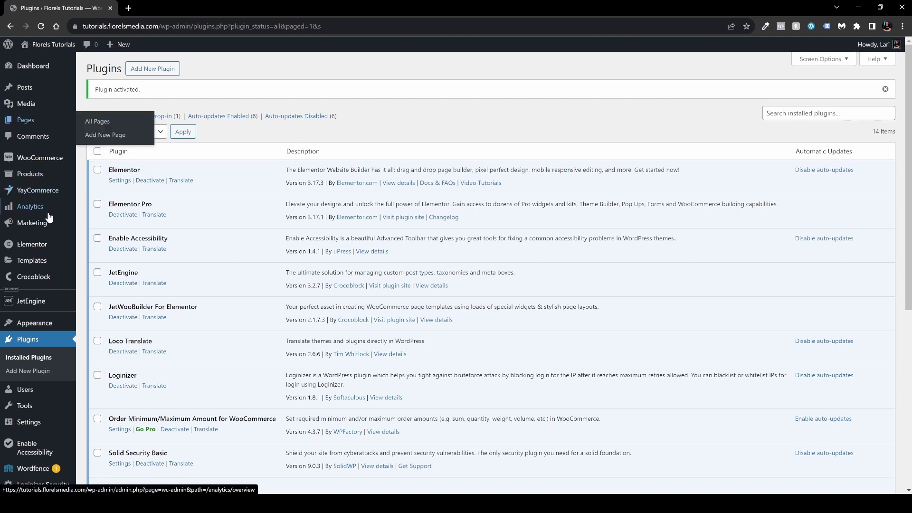
mouse_move(42, 193)
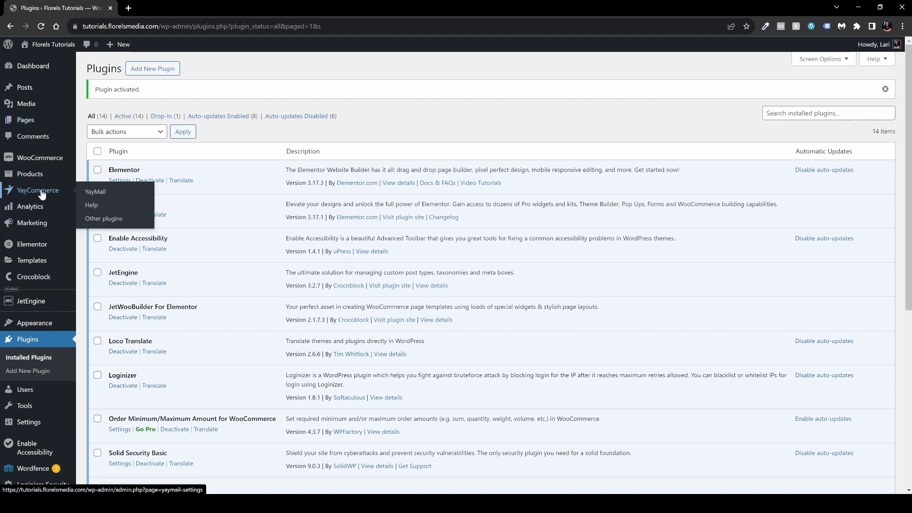
left_click(94, 196)
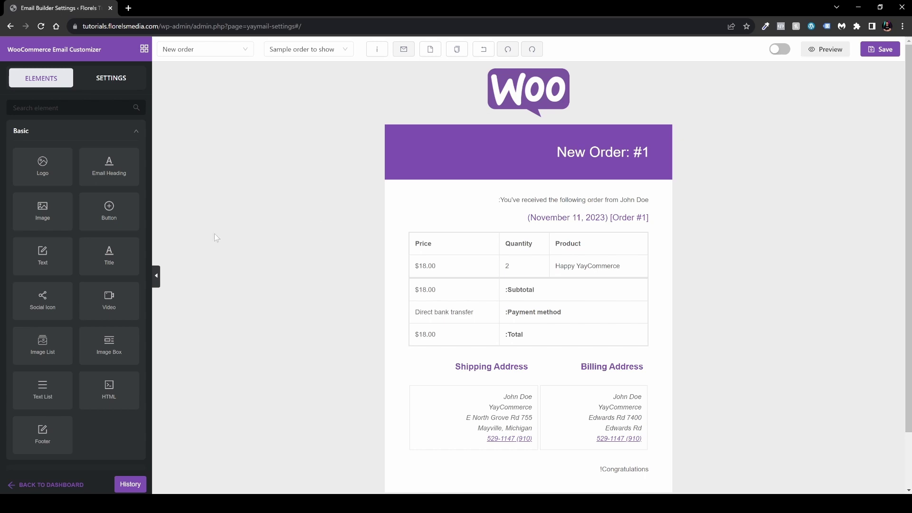
Add a video block below the order table and replace the Woo logo with the 810 D.F.S image.
left_click_drag(87, 298, 208, 309)
left_click(552, 98)
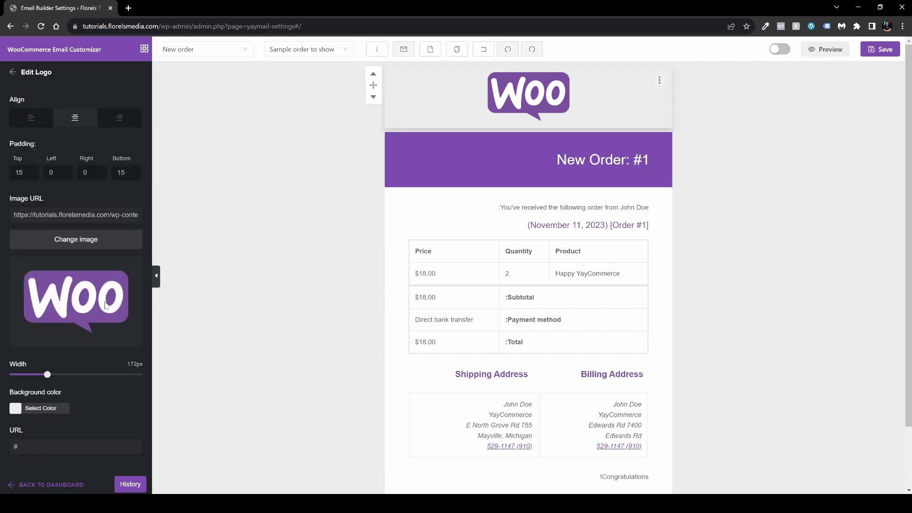
left_click(94, 245)
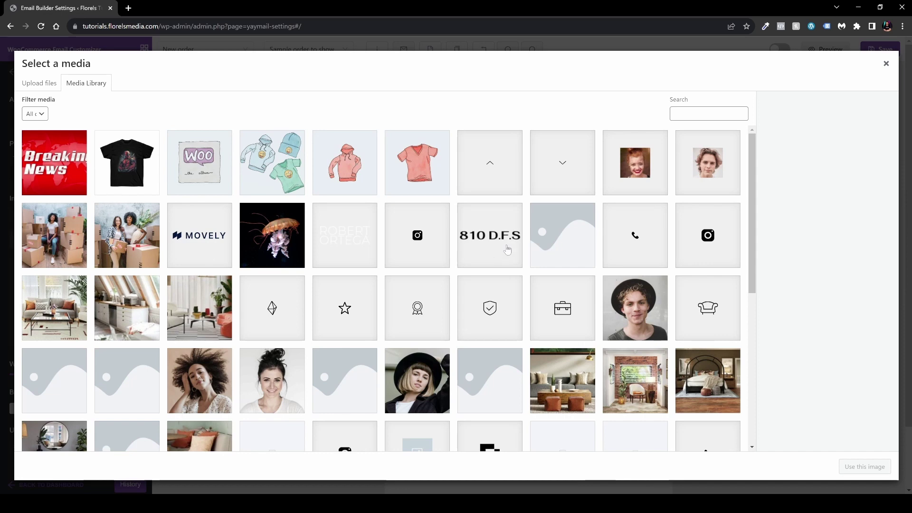
left_click(507, 249)
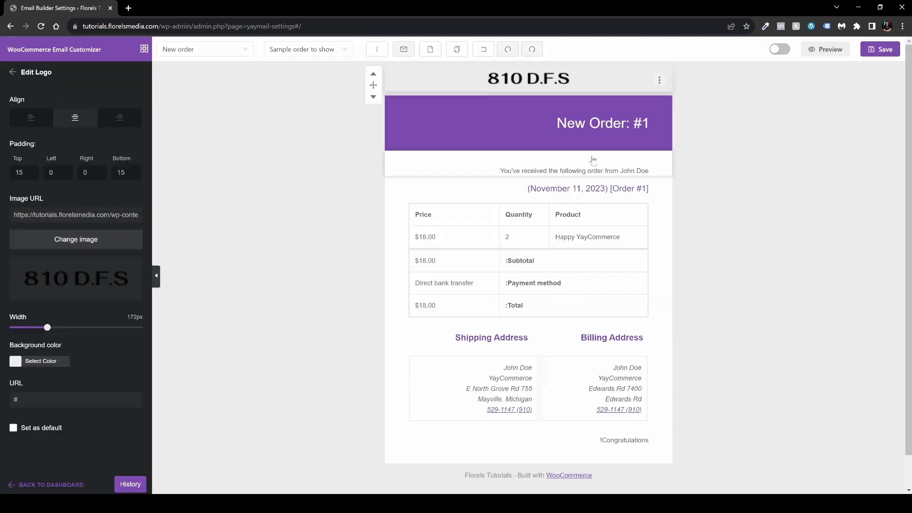
left_click(865, 467)
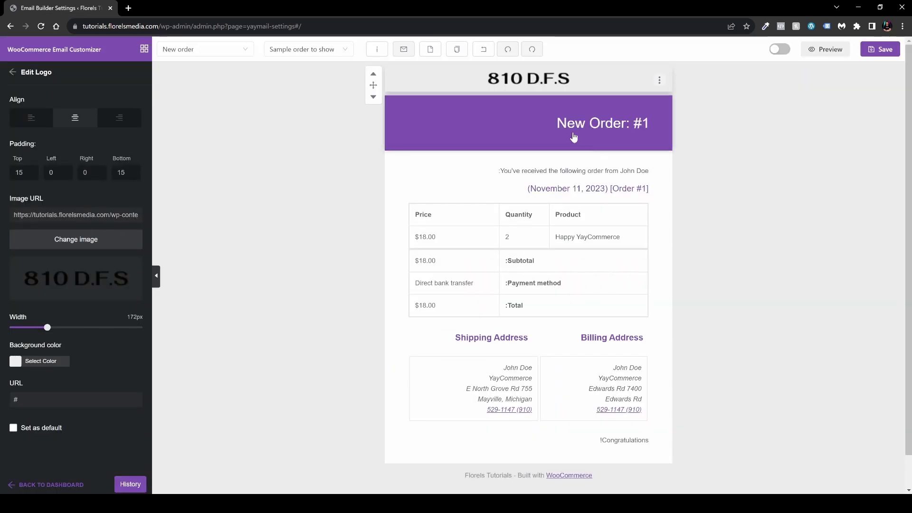
left_click(574, 137)
Make the heading background black and change the intro to '[billing name] Have just purchased the following:'.
left_click(21, 169)
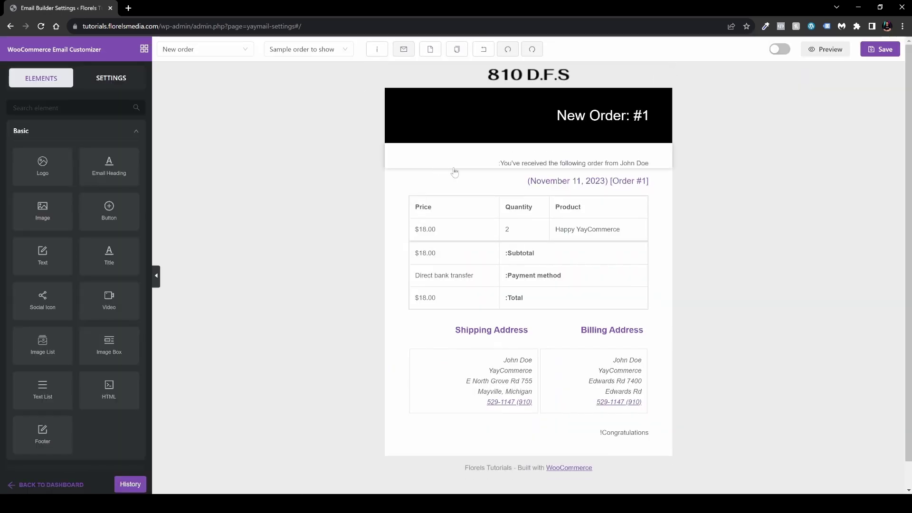
left_click(574, 164)
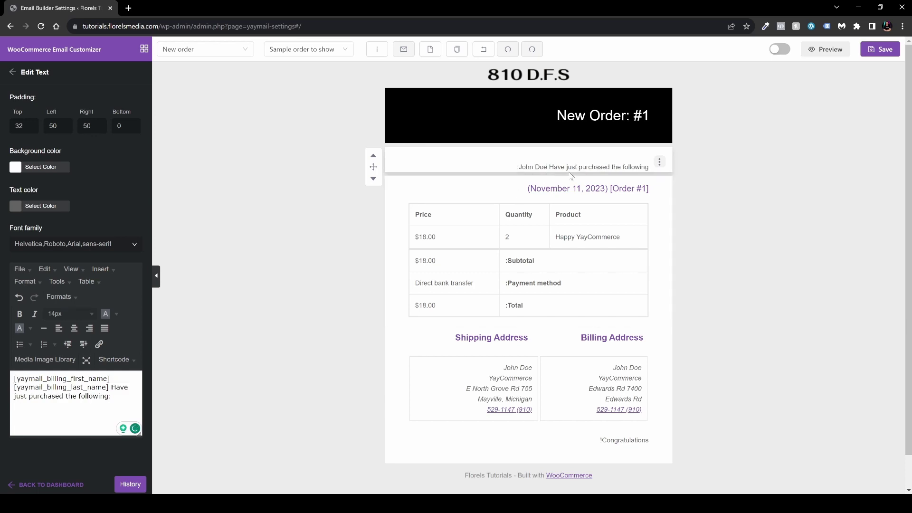
left_click(550, 197)
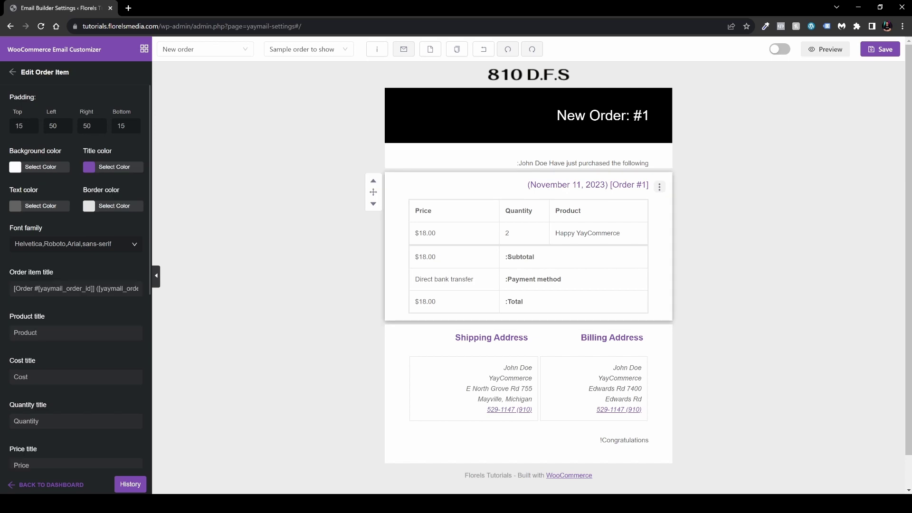
Set the order table title colour to black and its font to Arial, Helvetica, sans-serif.
left_click(101, 167)
left_click(67, 240)
left_click(266, 257)
left_click(517, 276)
left_click(74, 244)
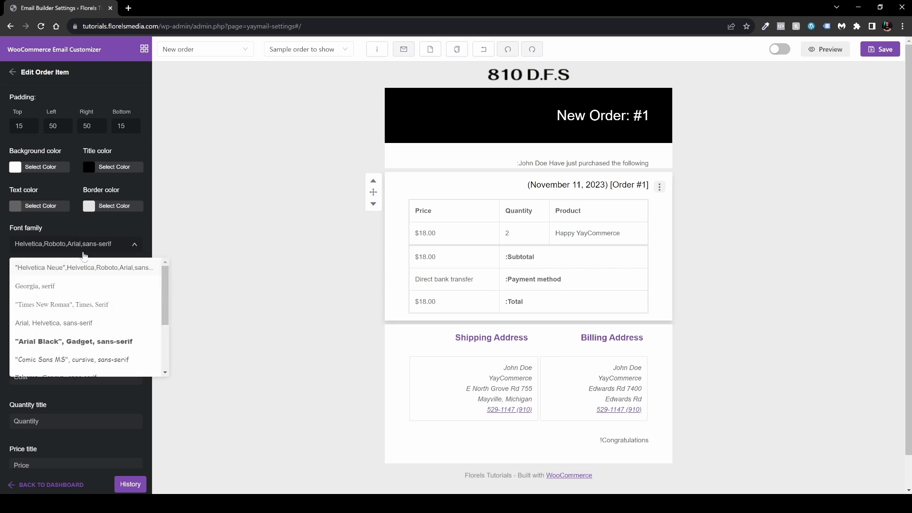
scroll(83, 323, "down", 2)
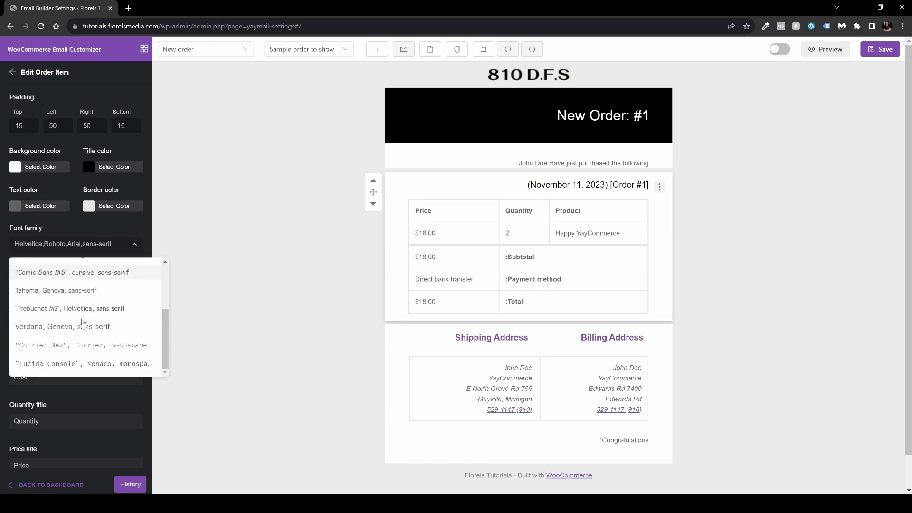
scroll(82, 323, "up", 1)
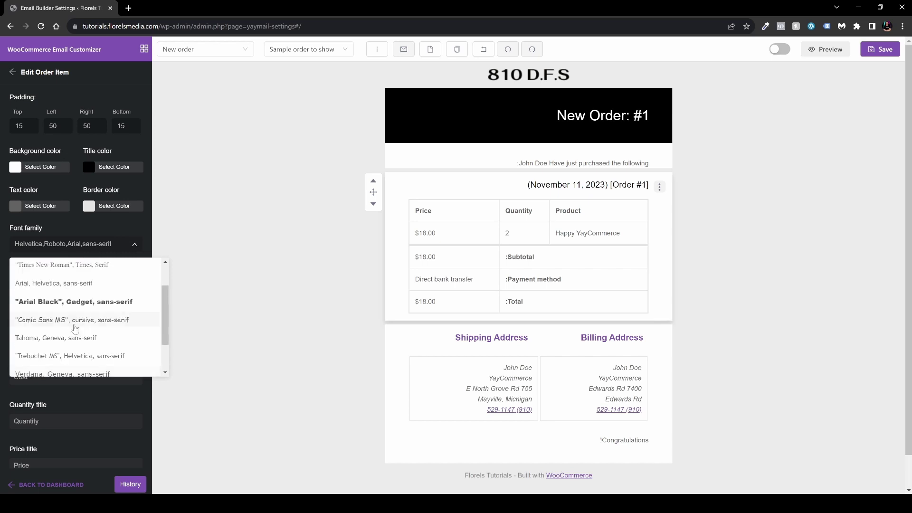
left_click(60, 281)
Work in the order table's order item title and Product title text fields.
triple_click(101, 287)
left_click(66, 289)
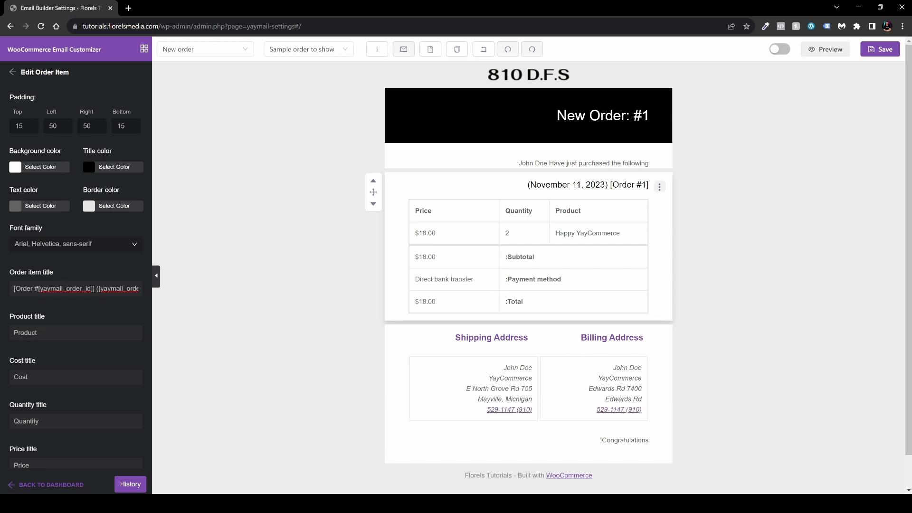
triple_click(66, 288)
left_click(67, 346)
double_click(25, 333)
scroll(67, 346, "down", 1)
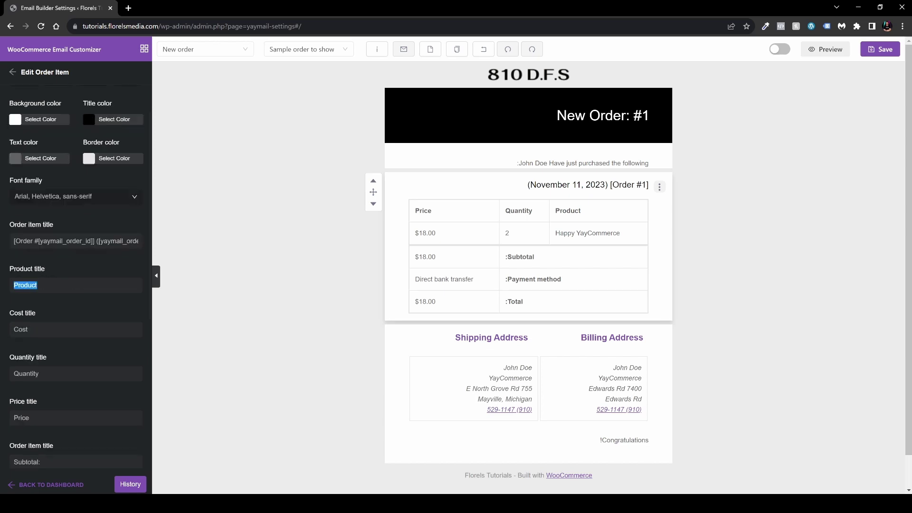
scroll(49, 316, "down", 1)
left_click(68, 320)
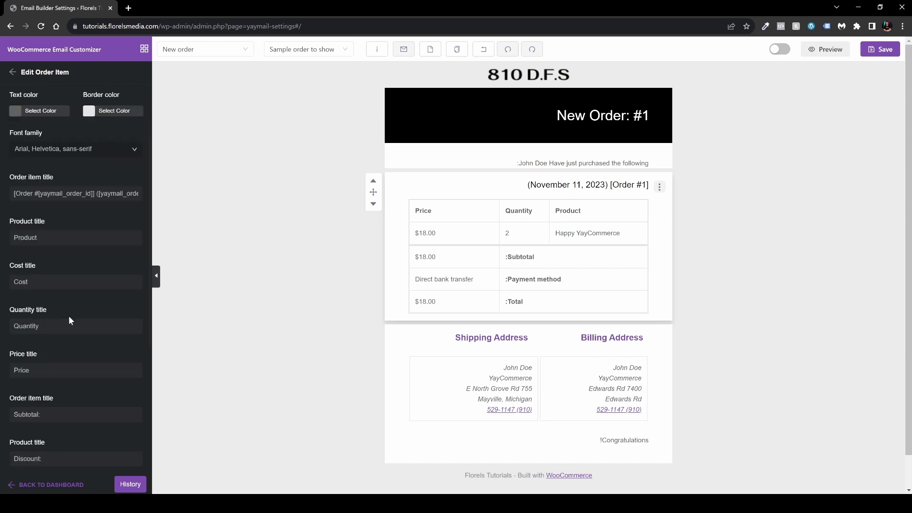
scroll(65, 391, "down", 5)
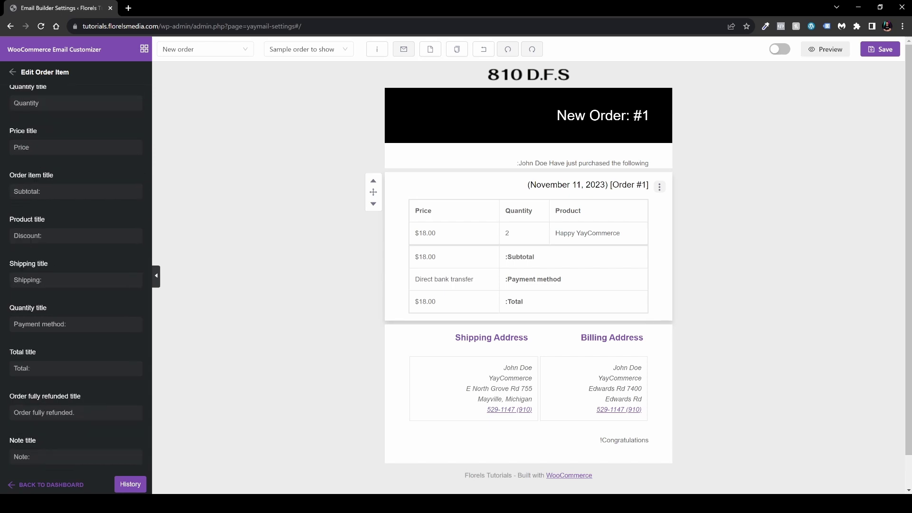
scroll(83, 219, "up", 7)
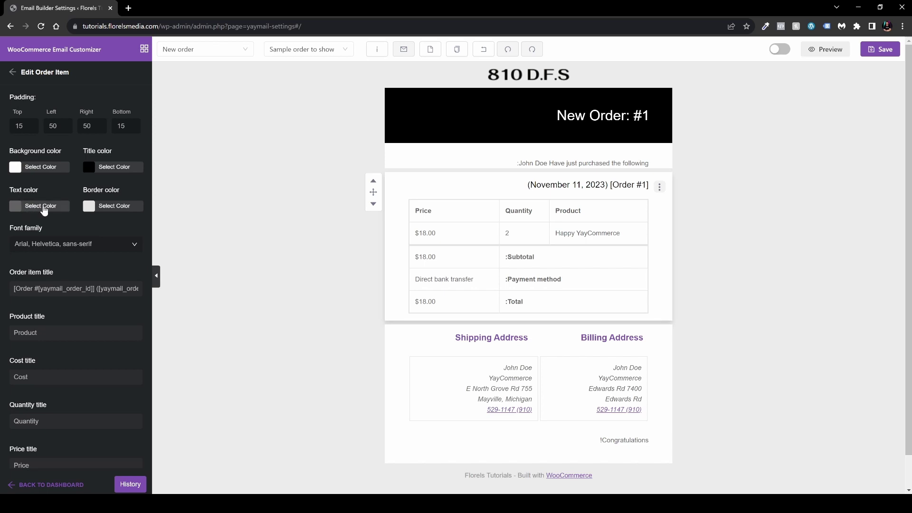
Set the order table border colour to black (000000).
left_click(111, 208)
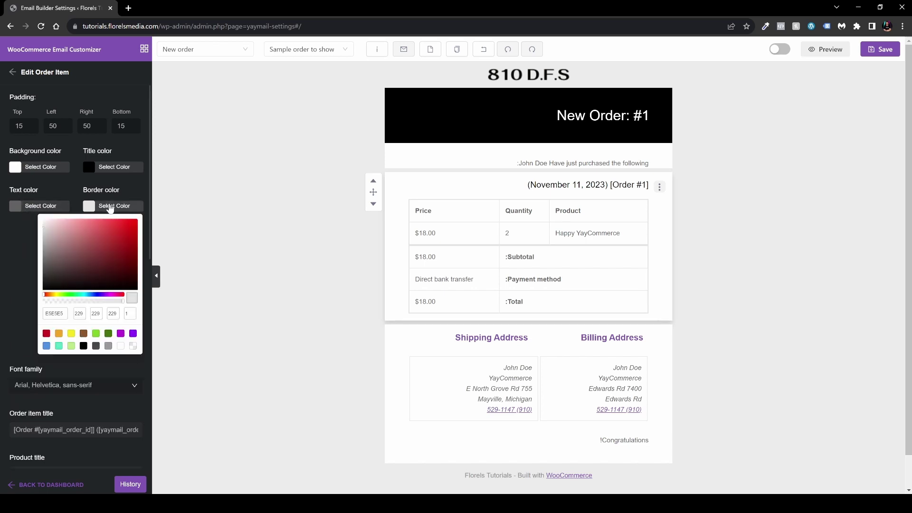
left_click(59, 300)
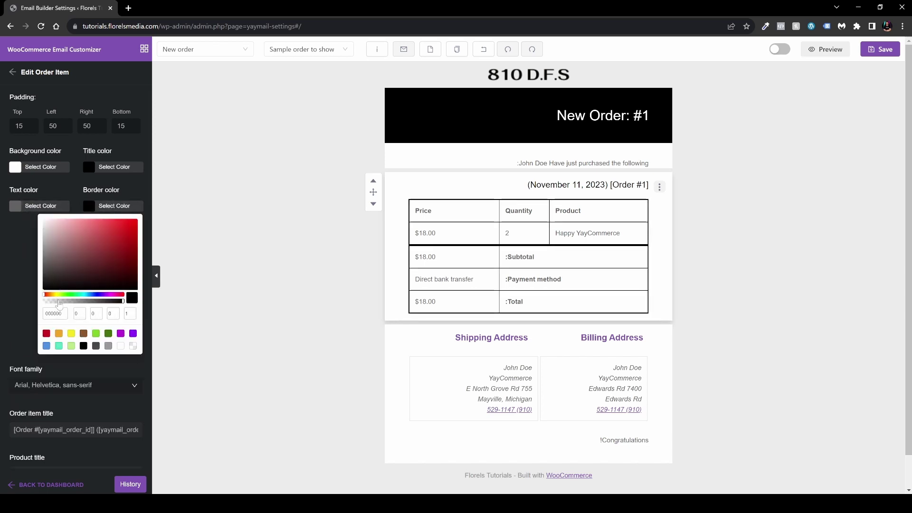
left_click(17, 256)
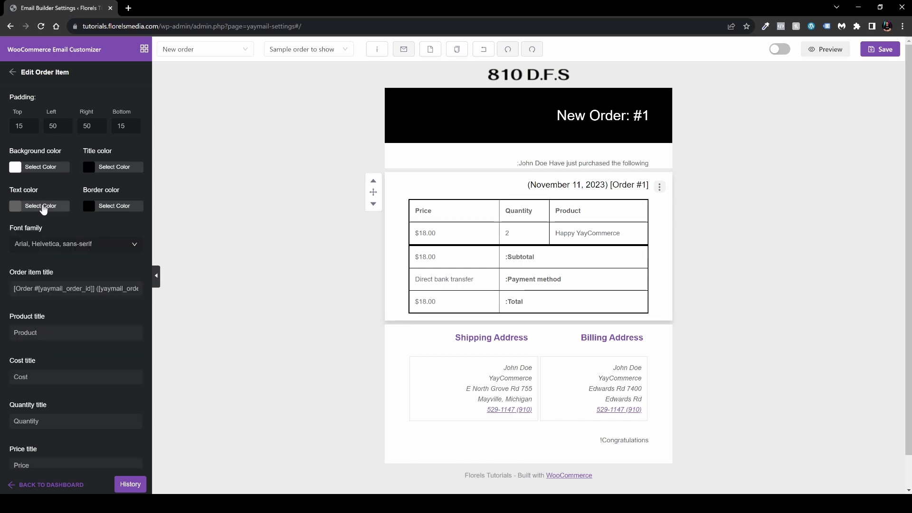
left_click(33, 169)
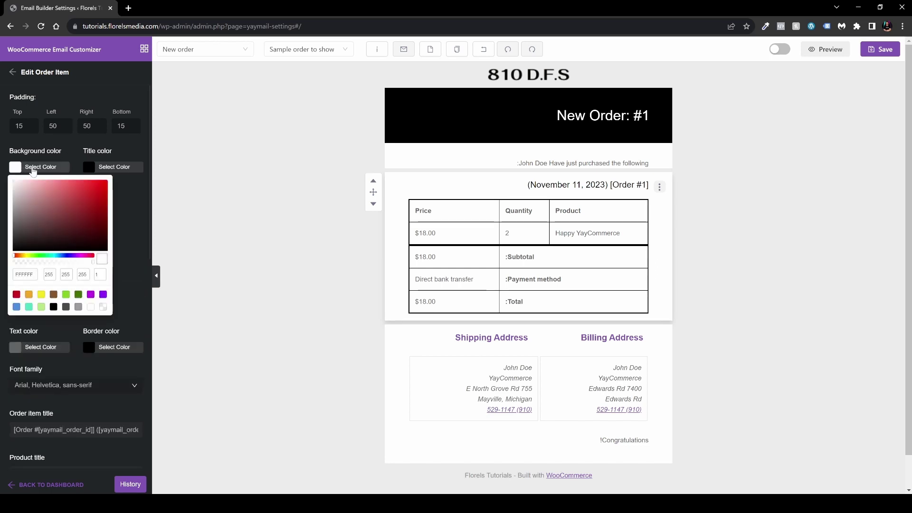
left_click(201, 235)
Set the Shipping and Billing Address title colour to black (060507).
left_click(546, 342)
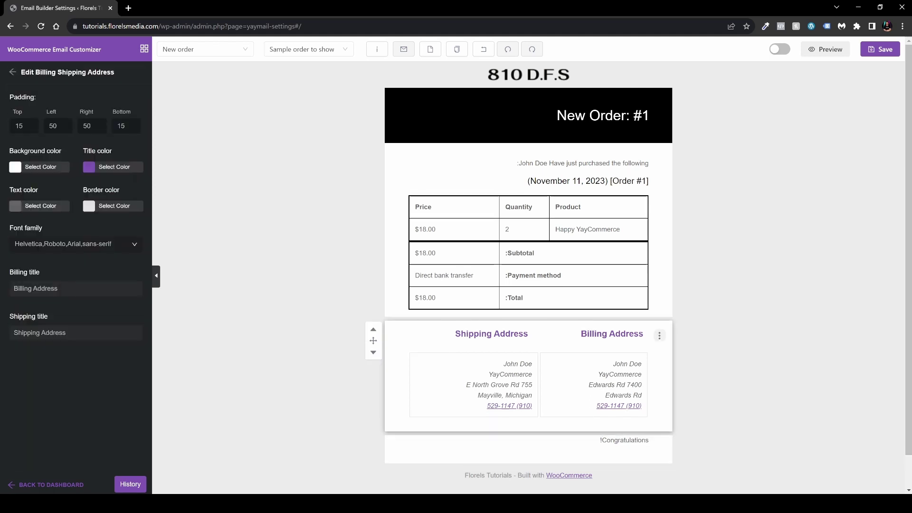
left_click(113, 168)
left_click(69, 250)
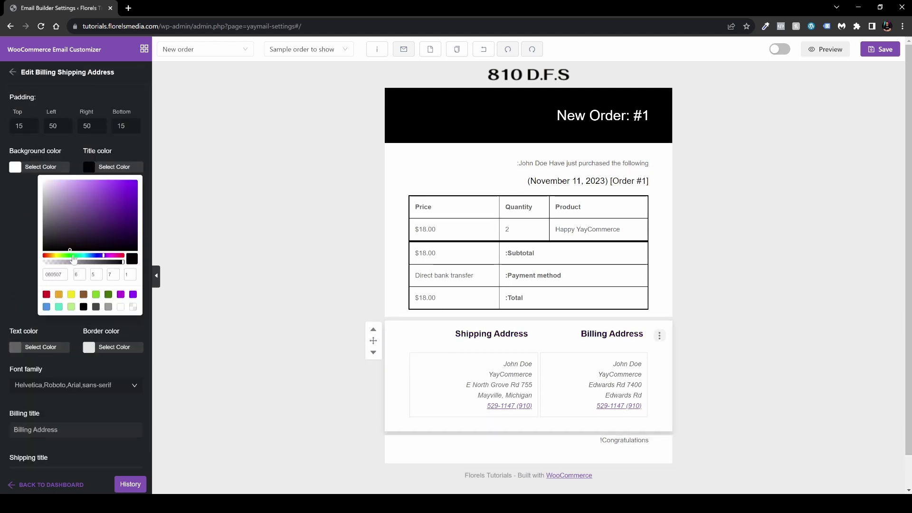
left_click(10, 227)
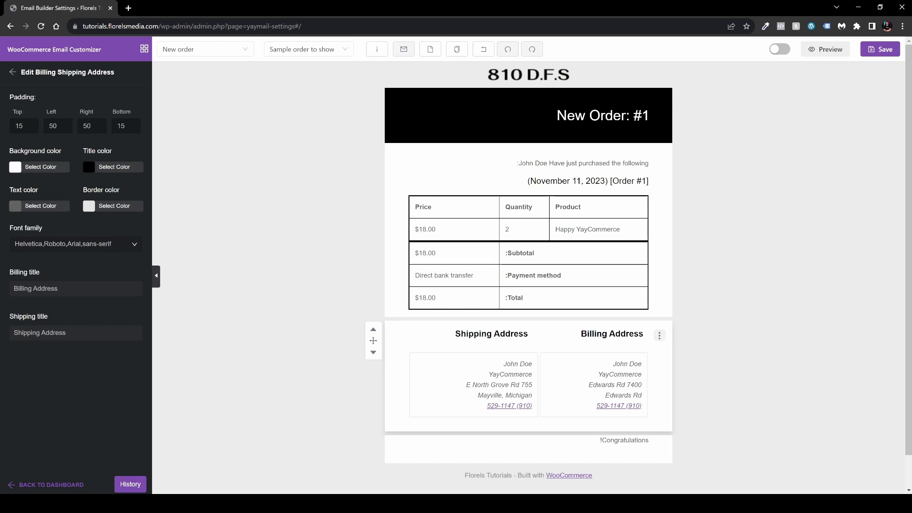
left_click(594, 446)
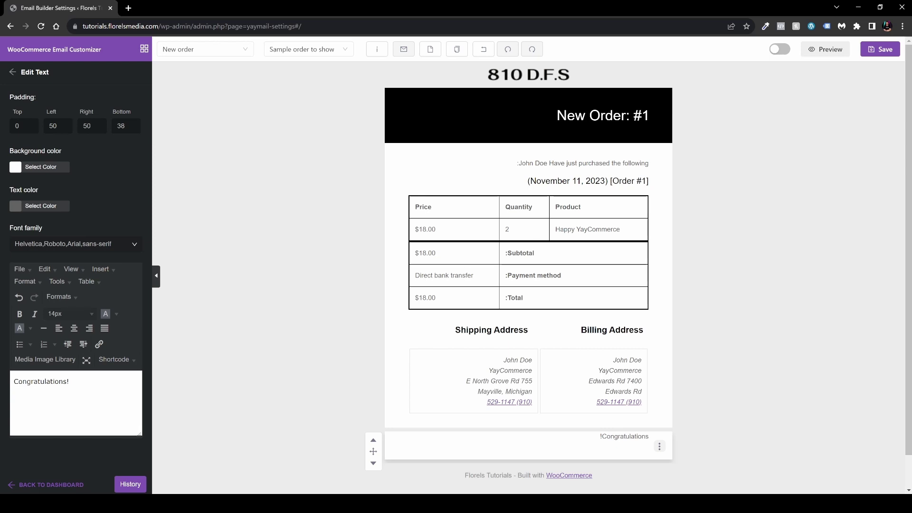
Add 'on your Purchase' to the Congratulations line and replace WooCommerce in the footer with Florels Tutorials.
type("on your Purchase")
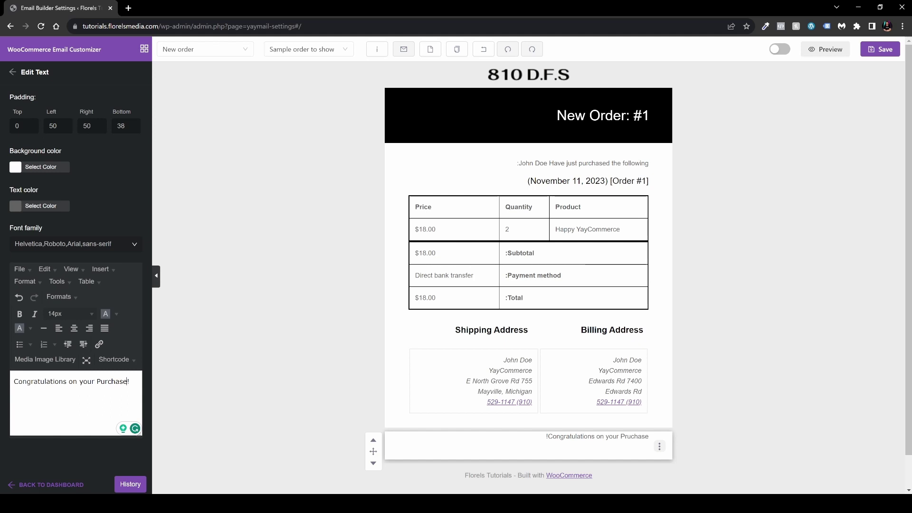
scroll(528, 285, "down", 1)
left_click(529, 440)
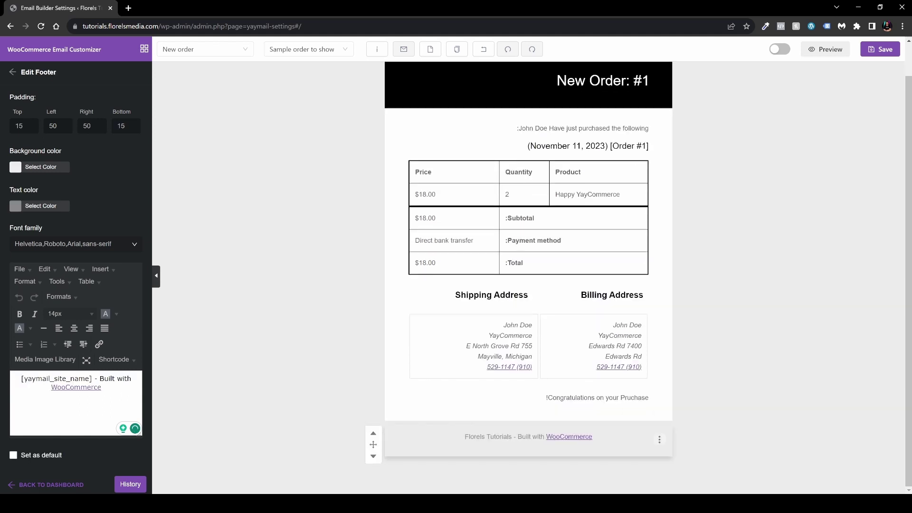
left_click_drag(102, 387, 51, 387)
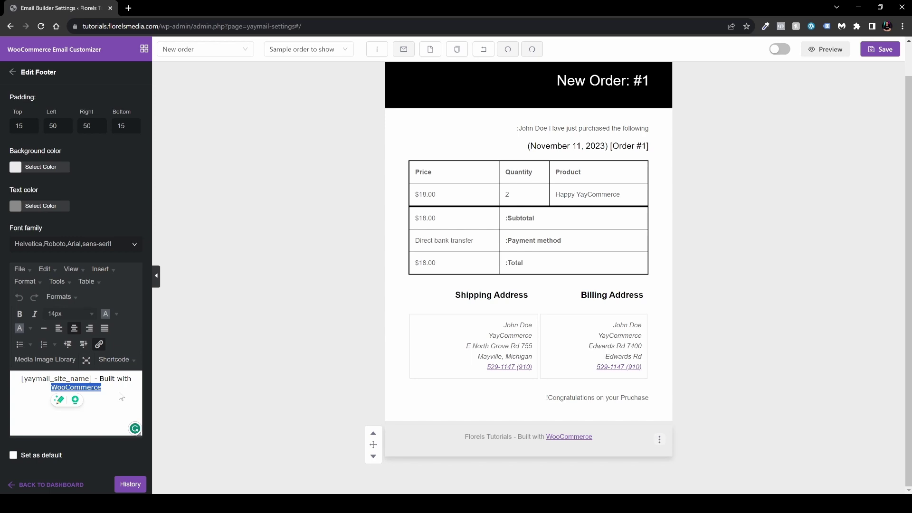
key("BackSpace")
type("Florels Tutorials")
Link the footer's 'Florels Tutorials' text to #.
left_click_drag(103, 387, 51, 388)
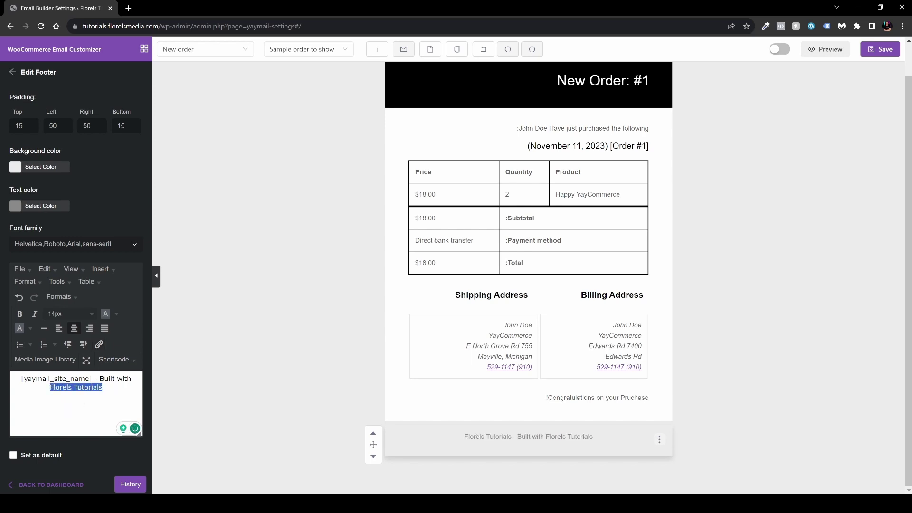
left_click(99, 345)
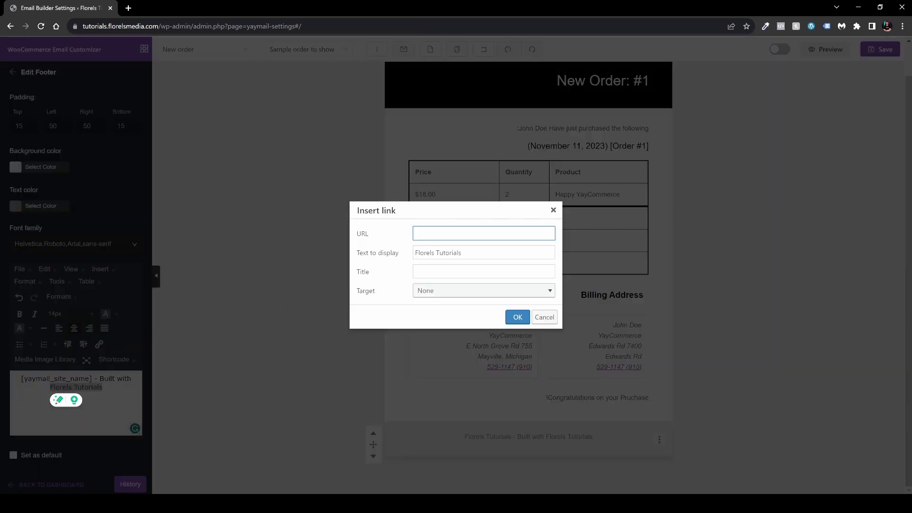
type("#")
left_click(522, 321)
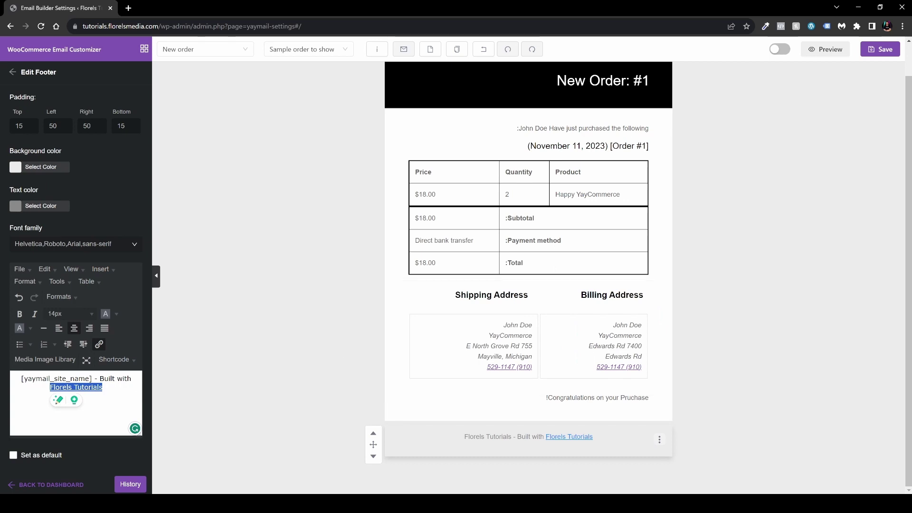
left_click(103, 388)
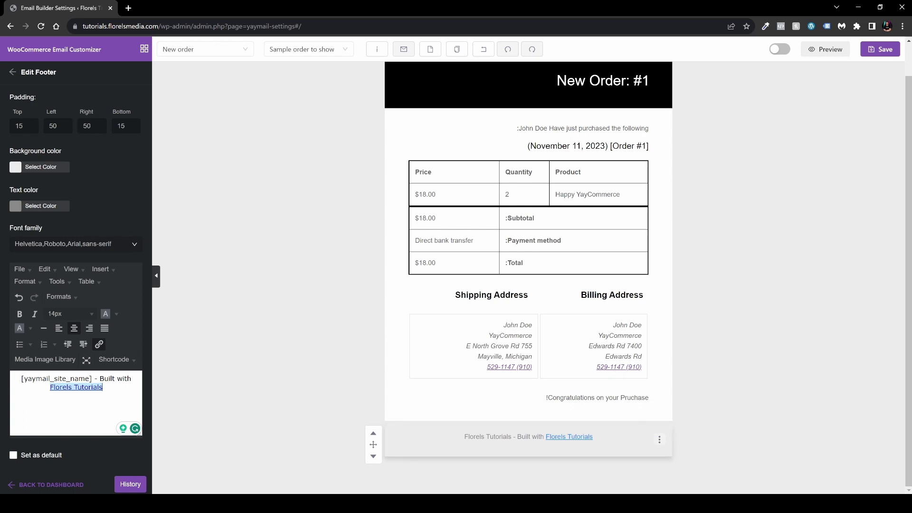
Set the footer font to Arial and give its text a darker colour.
left_click(101, 245)
left_click(52, 323)
left_click(30, 206)
left_click(24, 304)
Add a title block reading 'You Might also Like' with the subtitle 'Our new products'.
left_click(219, 294)
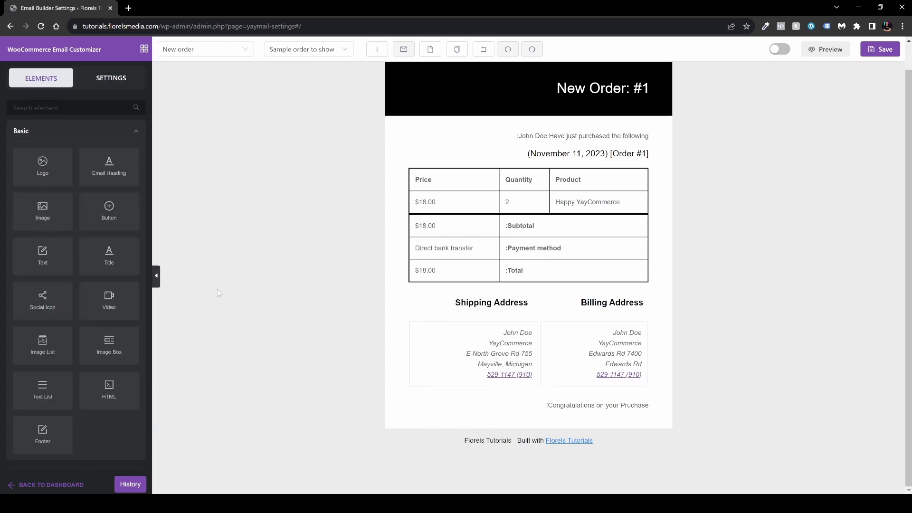
scroll(599, 290, "up", 1)
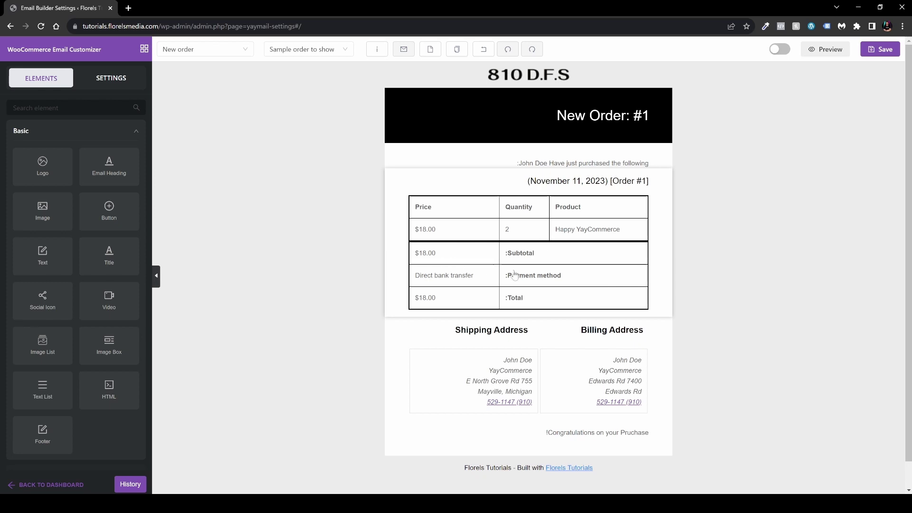
left_click(109, 255)
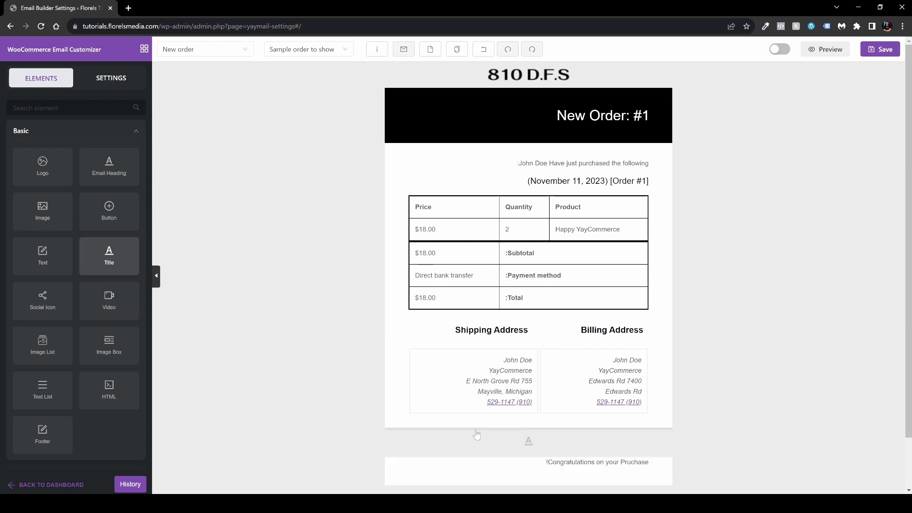
type("You Might")
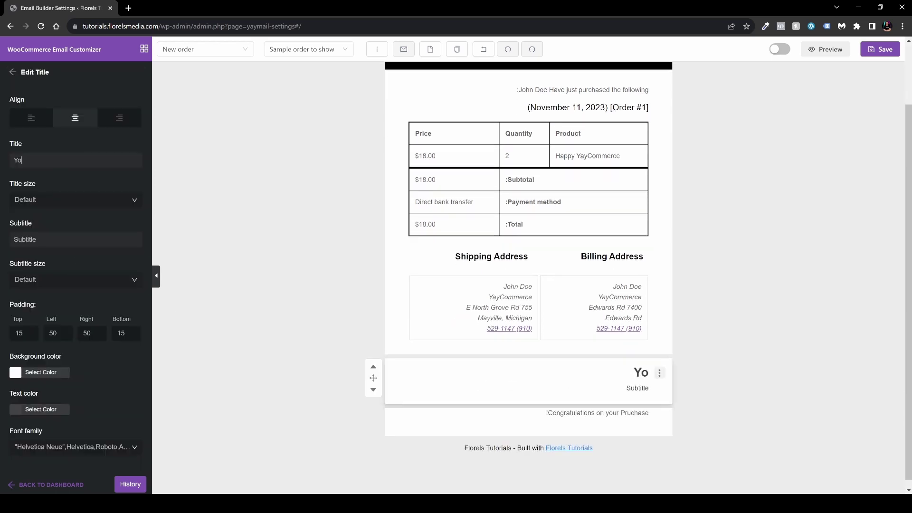
type("Like")
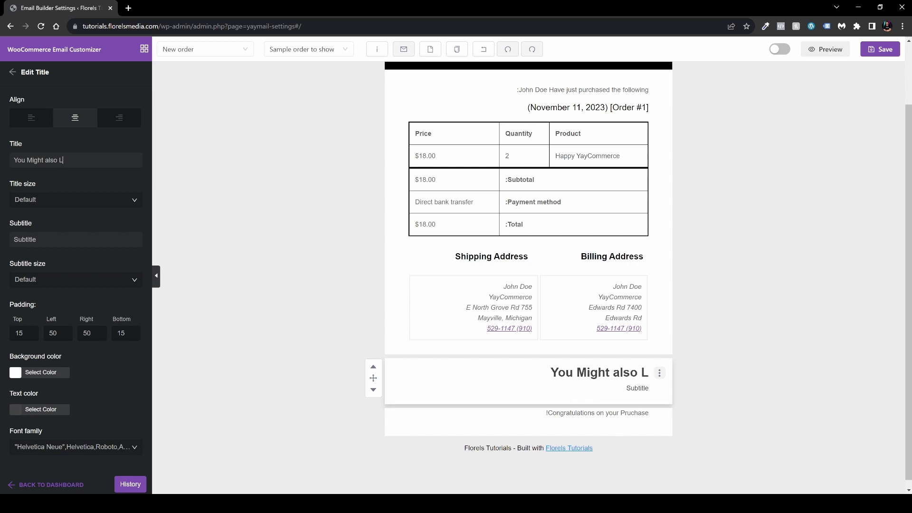
double_click(69, 234)
type("Our new products")
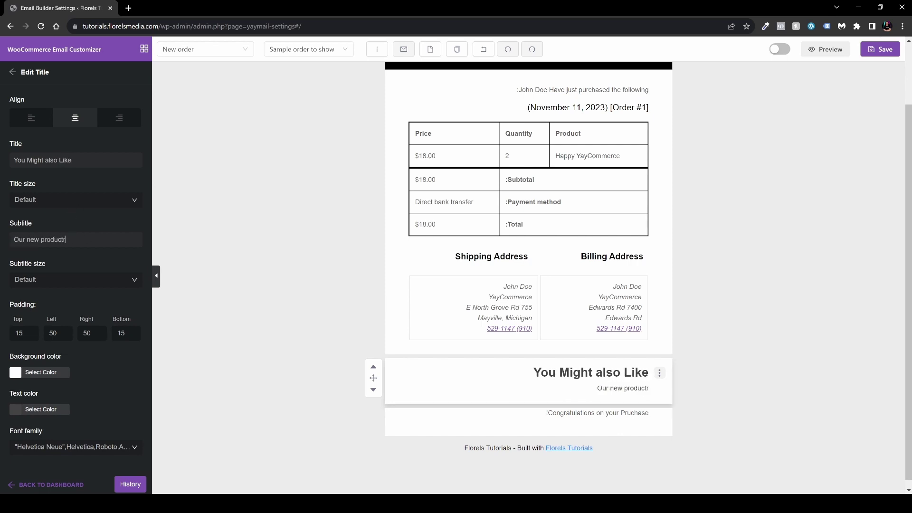
left_click(12, 72)
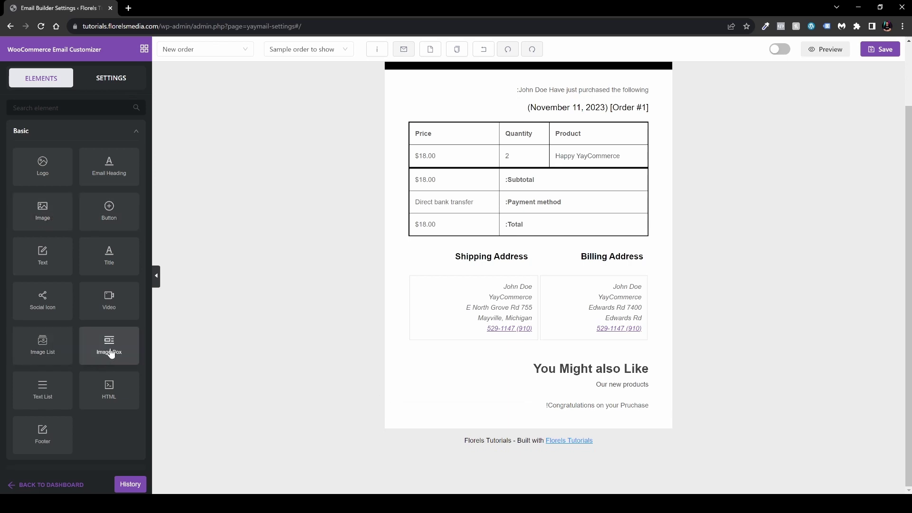
Expand the General and WooCommerce groups and drop a three-column Image List below 'Our new products'.
scroll(101, 420, "down", 1)
left_click(121, 435)
scroll(121, 390, "down", 3)
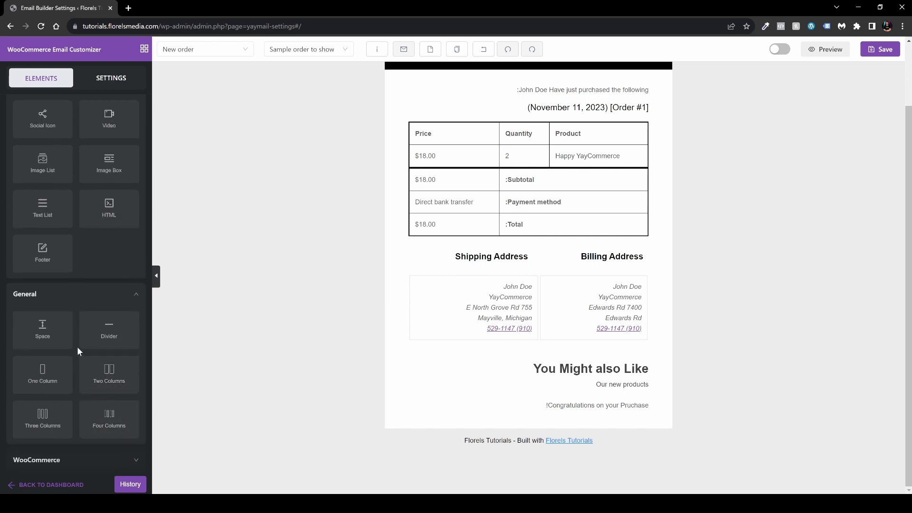
left_click(122, 462)
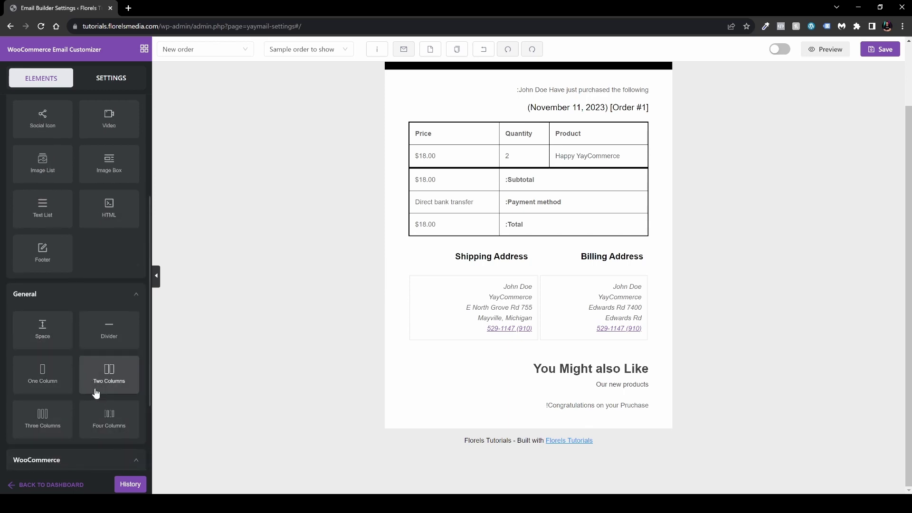
scroll(93, 390, "down", 3)
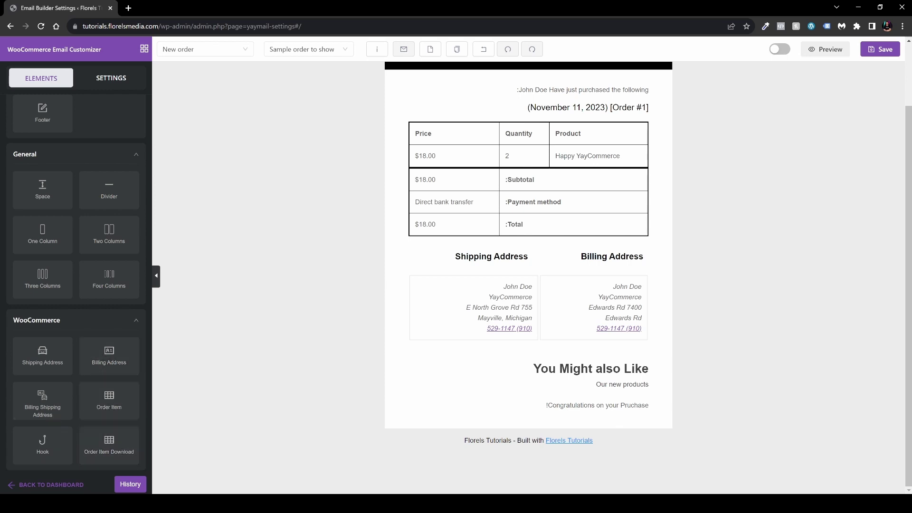
scroll(76, 337, "up", 7)
left_click_drag(39, 350, 554, 410)
scroll(539, 418, "down", 1)
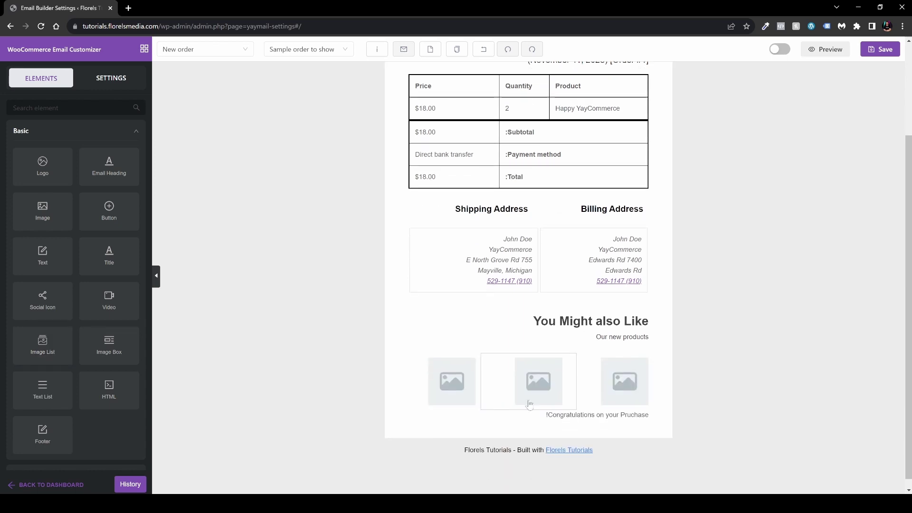
left_click(453, 383)
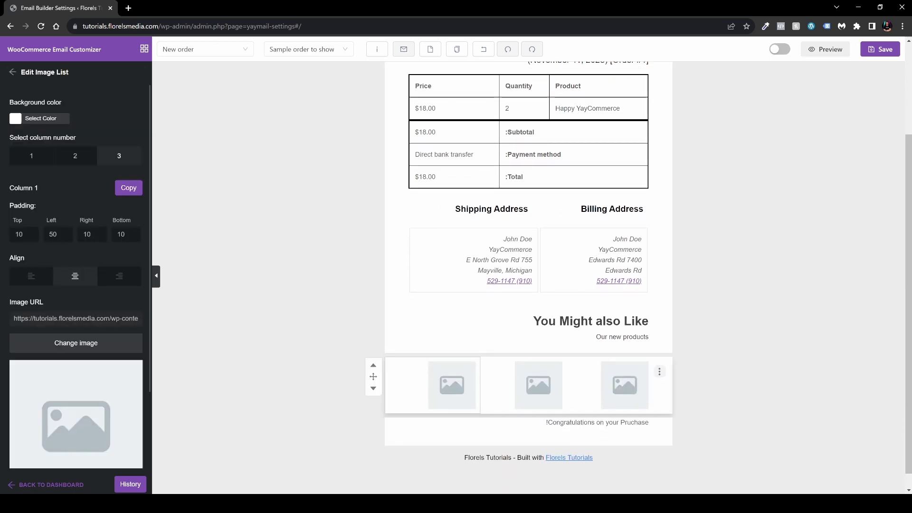
Put the black t-shirt and pink hoodie-2 images in the first two Image List columns.
left_click(89, 349)
left_click(129, 172)
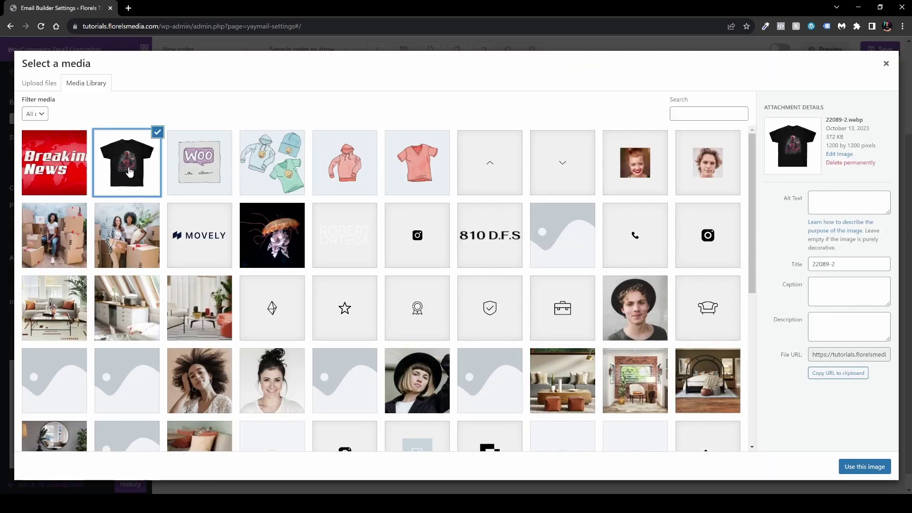
left_click(875, 464)
left_click(538, 385)
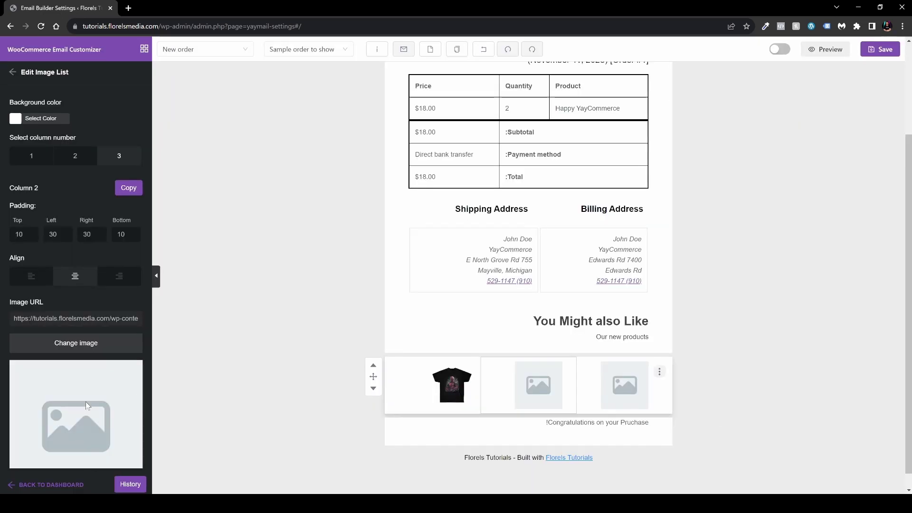
left_click(100, 349)
left_click(338, 160)
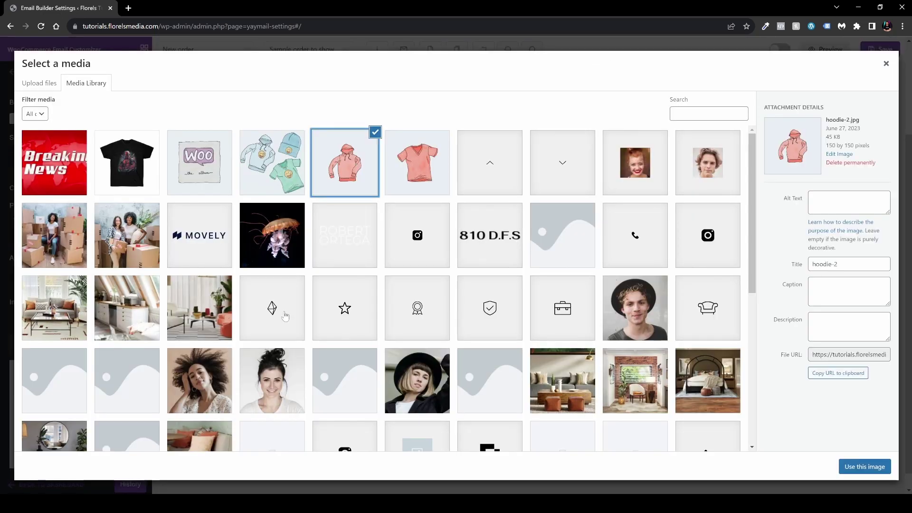
left_click(864, 466)
Put the logo-1 hoodie-beanie-tee illustration in the third Image List column.
left_click(625, 385)
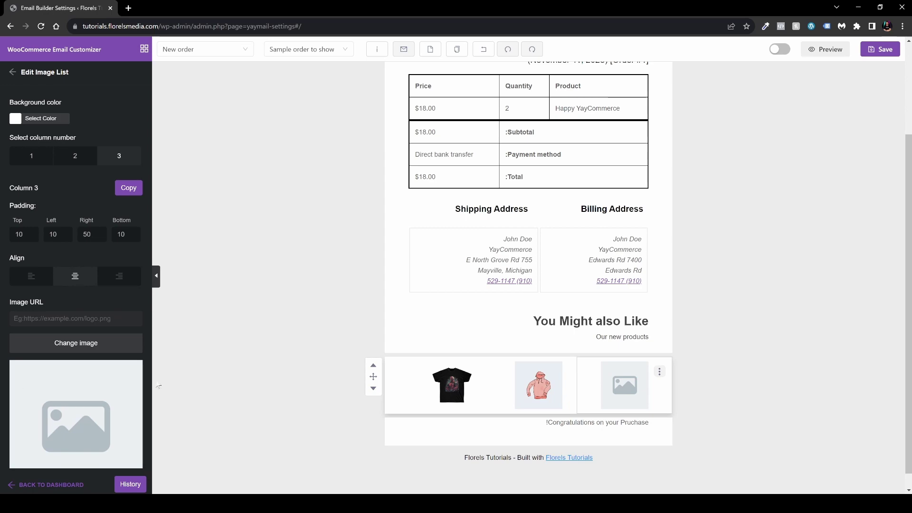
left_click(73, 343)
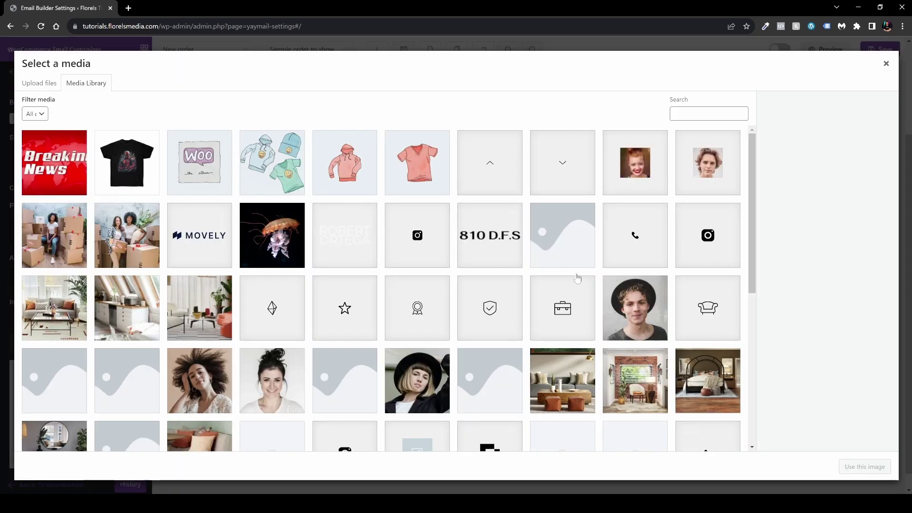
scroll(577, 278, "down", 6)
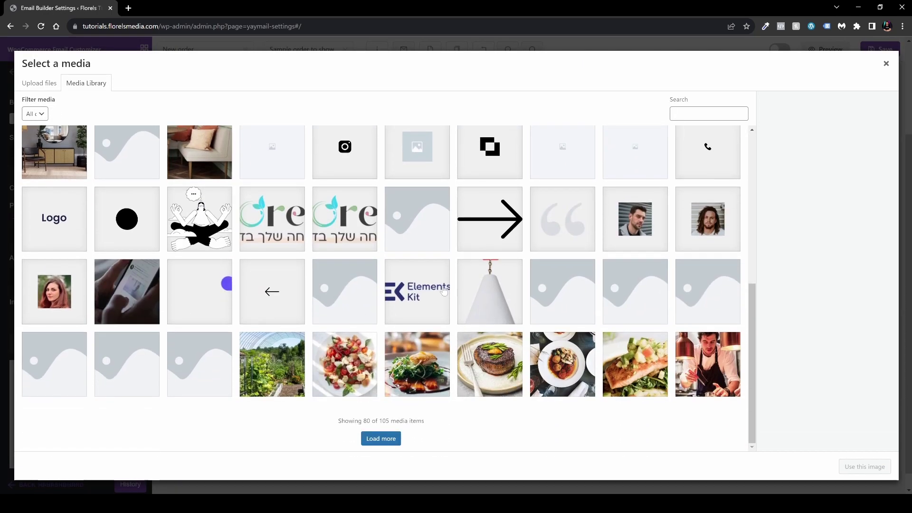
scroll(285, 285, "up", 6)
left_click(273, 162)
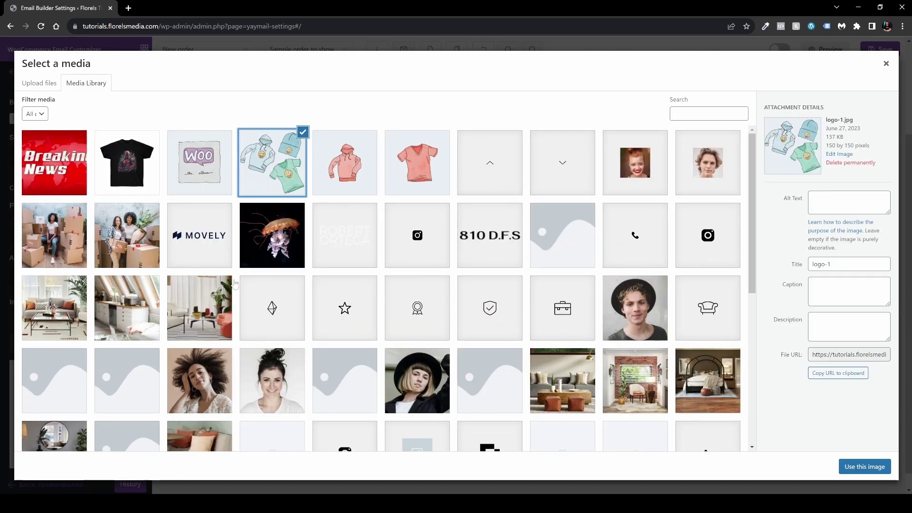
left_click(865, 466)
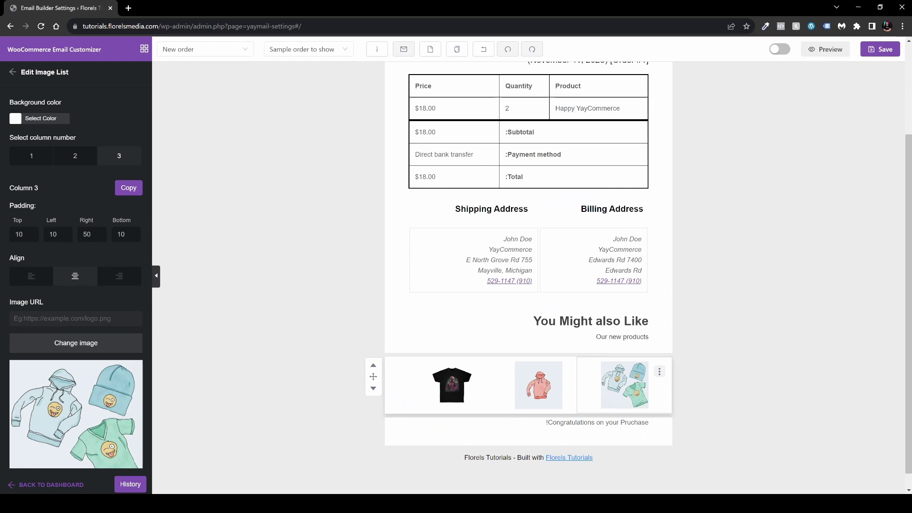
scroll(65, 319, "down", 2)
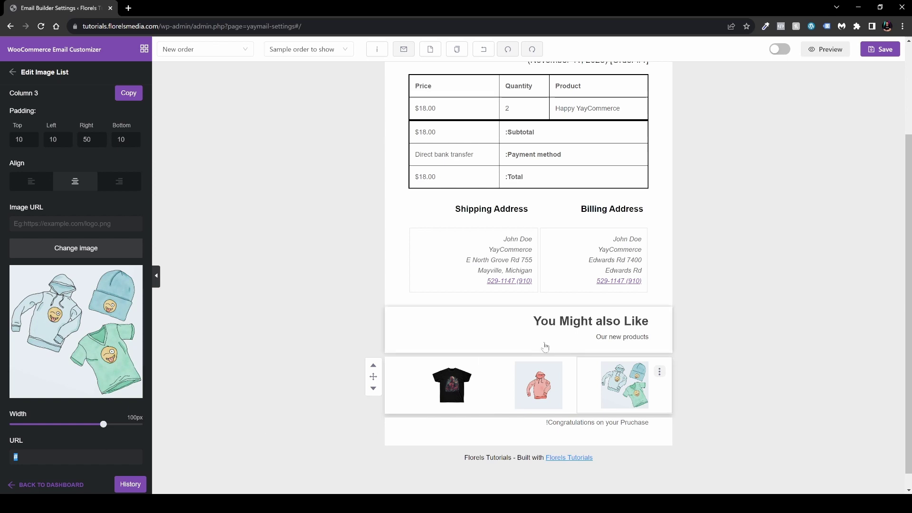
left_click(144, 49)
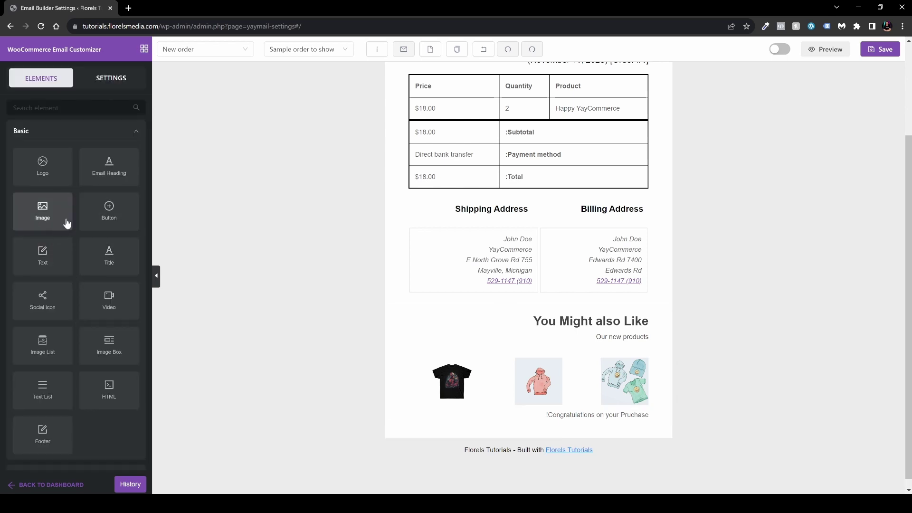
Add a black-background button labelled 'Show me the full collection!' below the product images.
left_click_drag(115, 217, 518, 412)
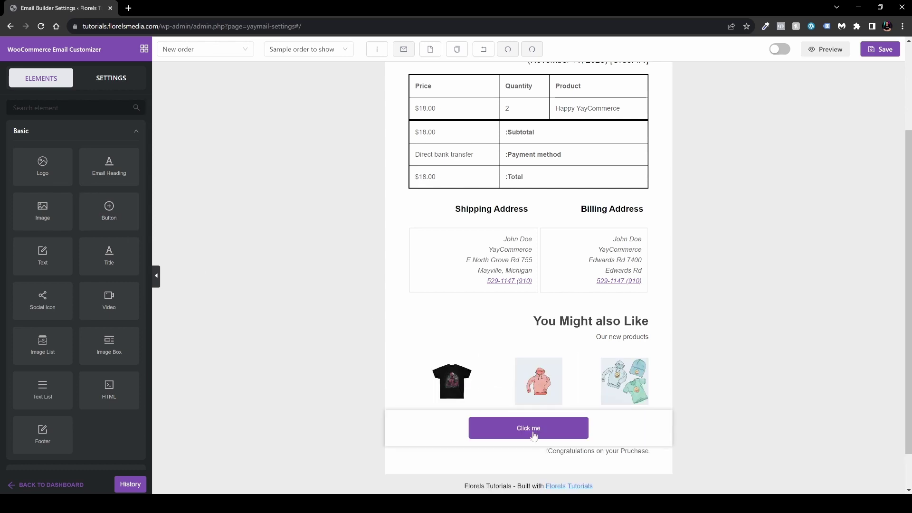
triple_click(27, 207)
type("Show me ")
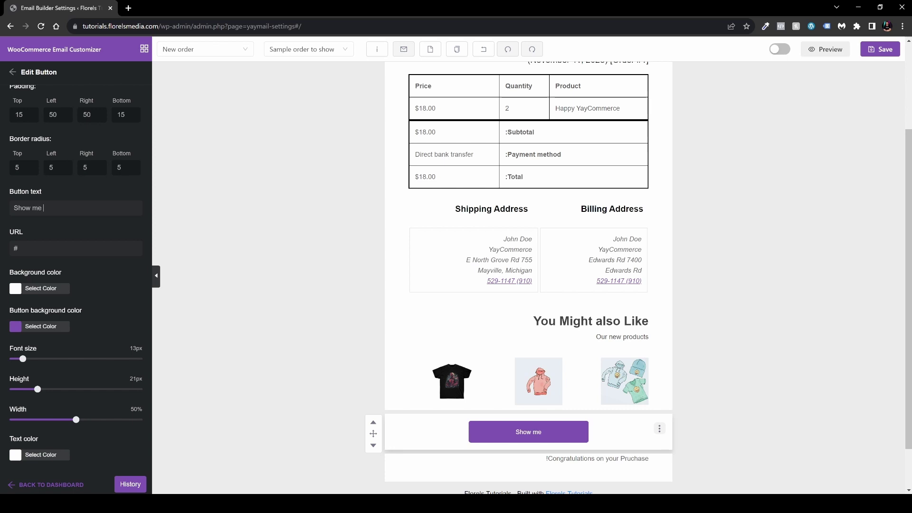
type("the full collection!")
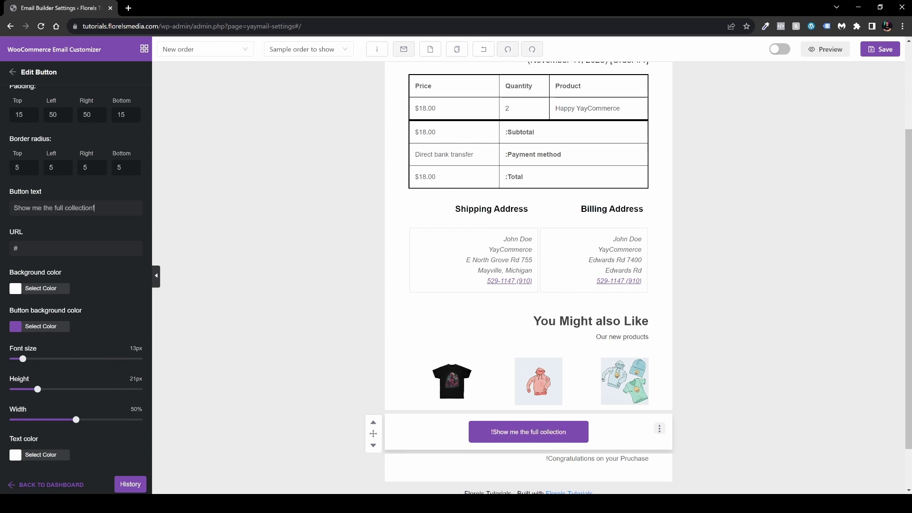
left_click(40, 326)
left_click(54, 466)
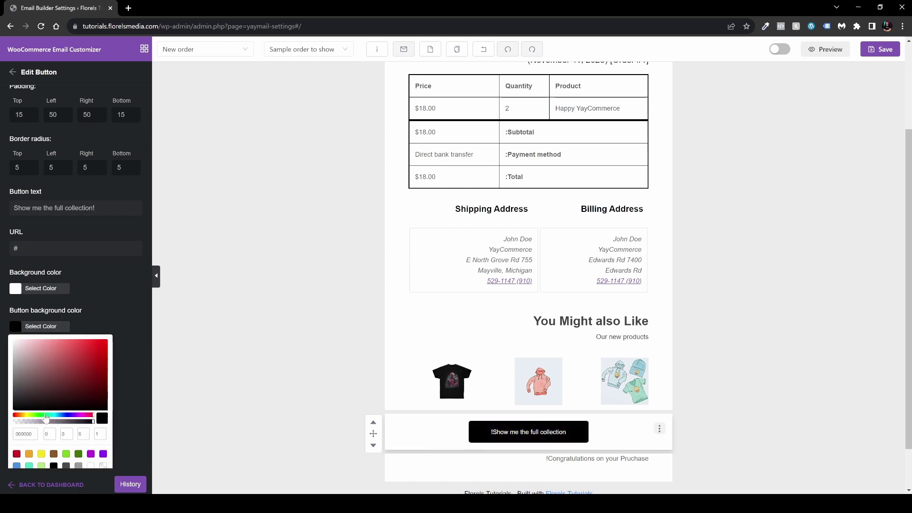
left_click(107, 295)
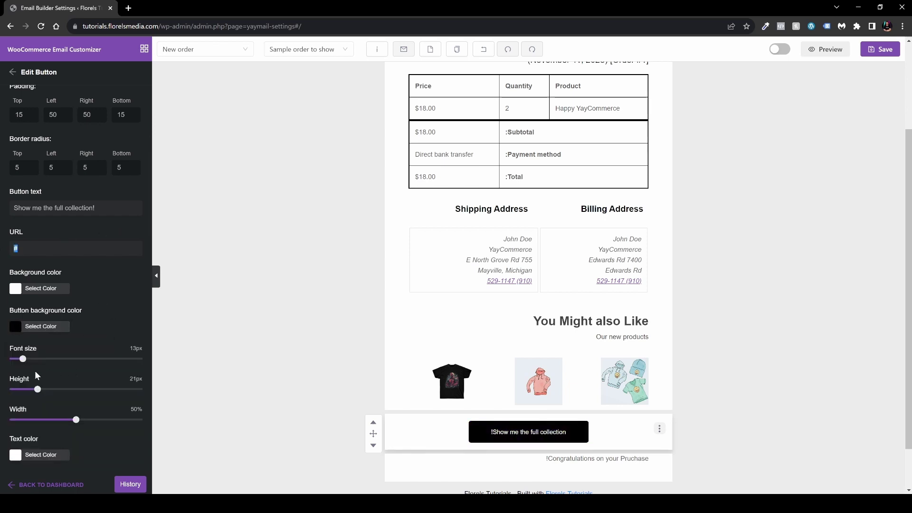
Set the button font to Arial, Helvetica, sans-serif.
scroll(72, 408, "down", 2)
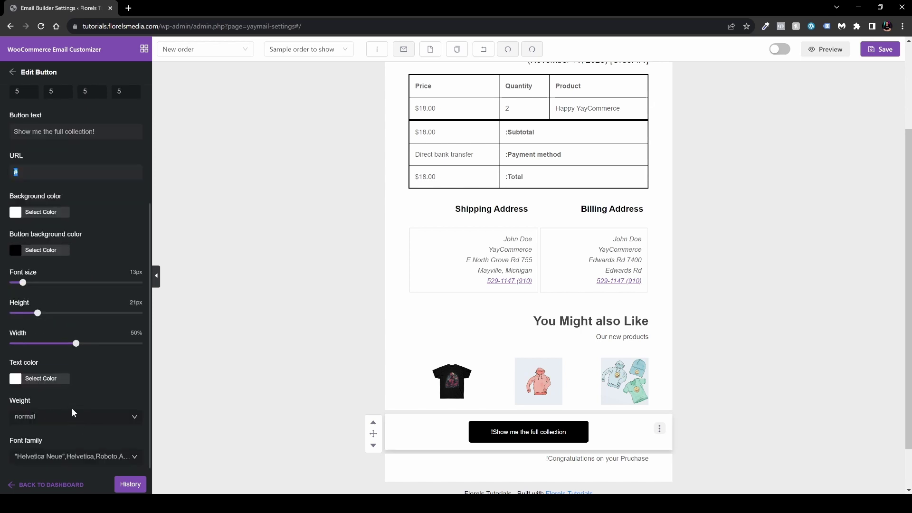
left_click(98, 456)
left_click(97, 423)
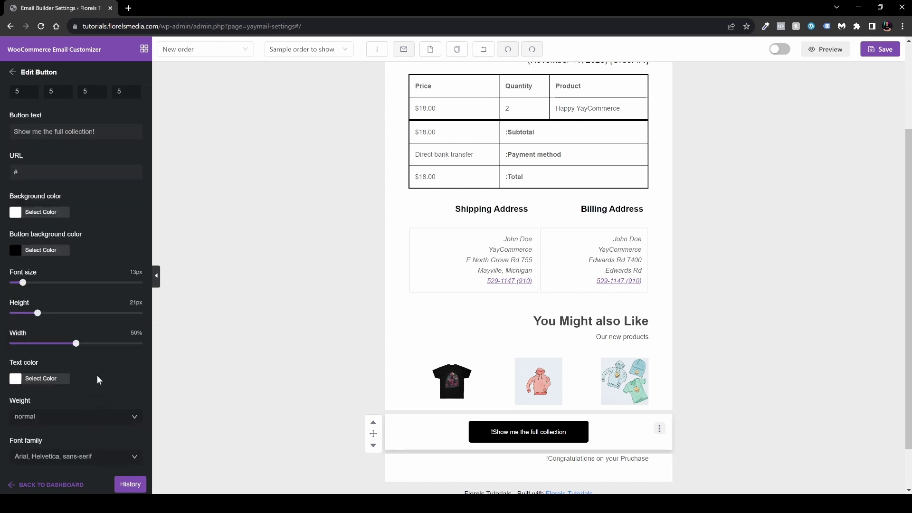
scroll(97, 375, "up", 4)
scroll(566, 346, "up", 3)
scroll(550, 334, "down", 2)
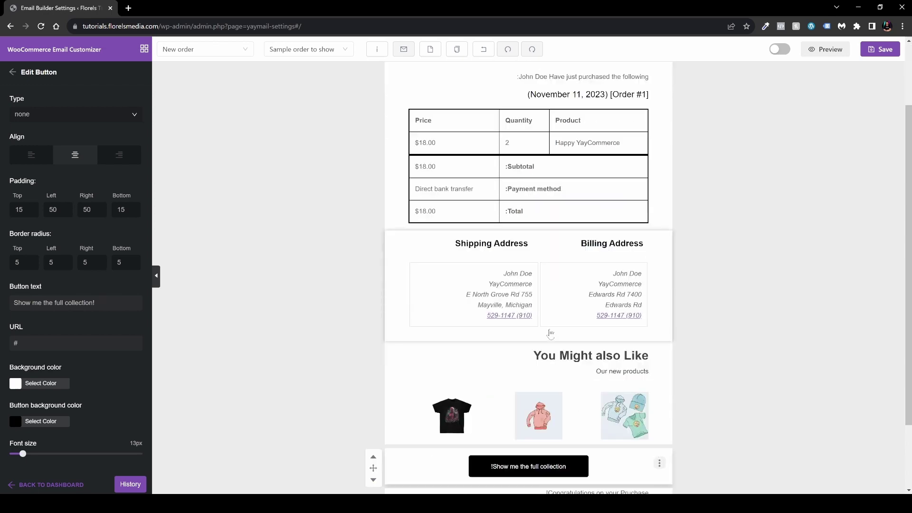
scroll(550, 334, "down", 2)
scroll(560, 361, "up", 4)
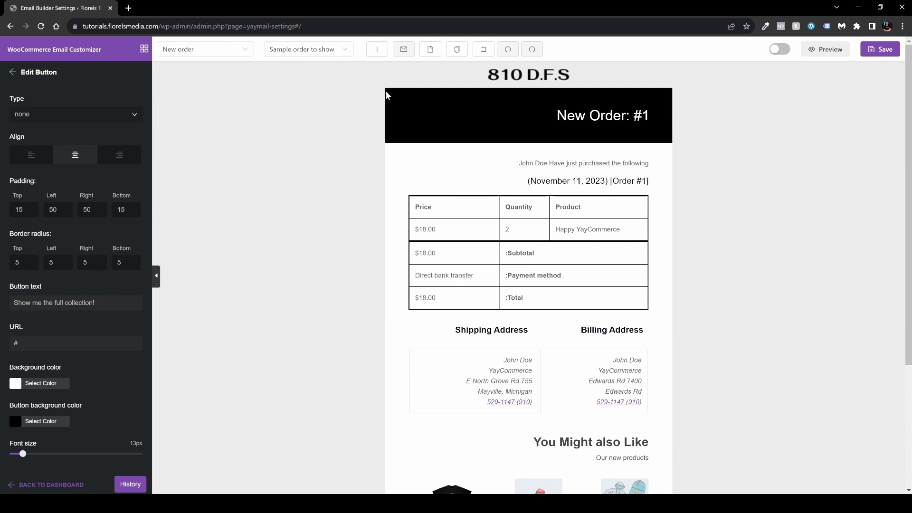
Browse the email type list and close it, leaving New order selected.
left_click(205, 53)
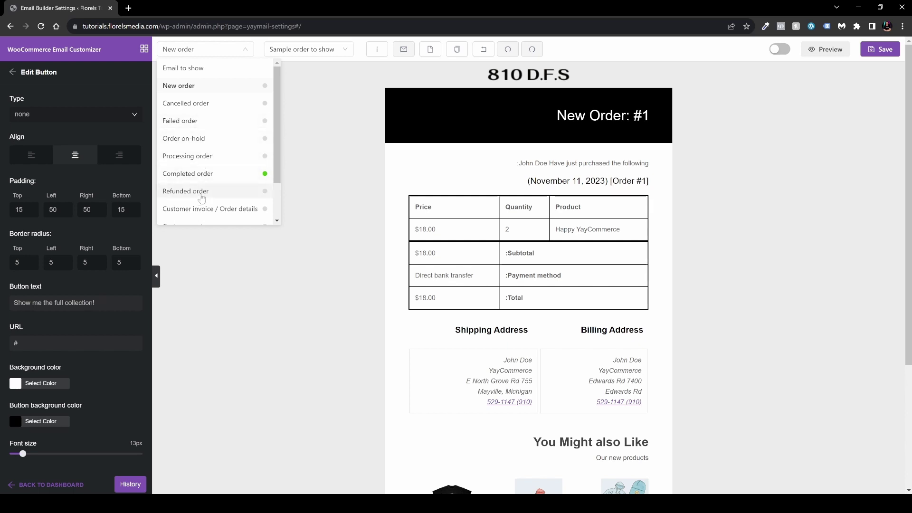
scroll(202, 200, "down", 1)
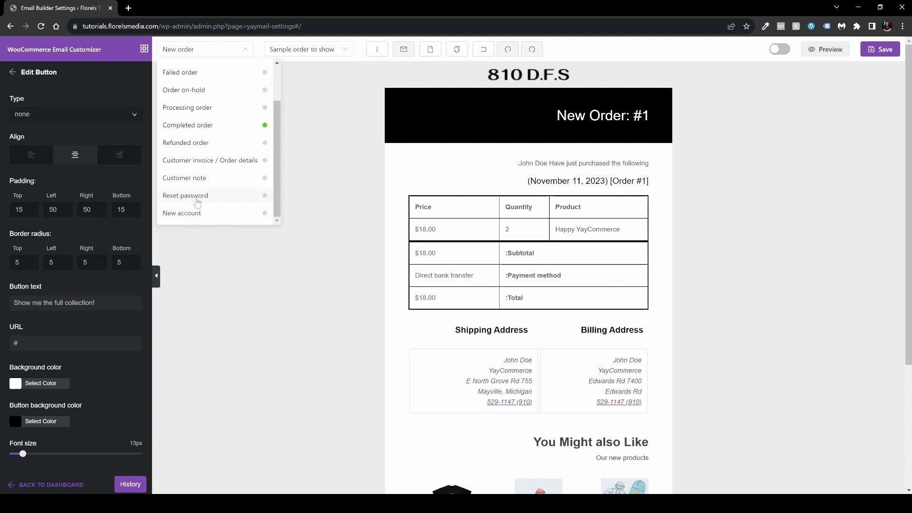
scroll(203, 190, "up", 1)
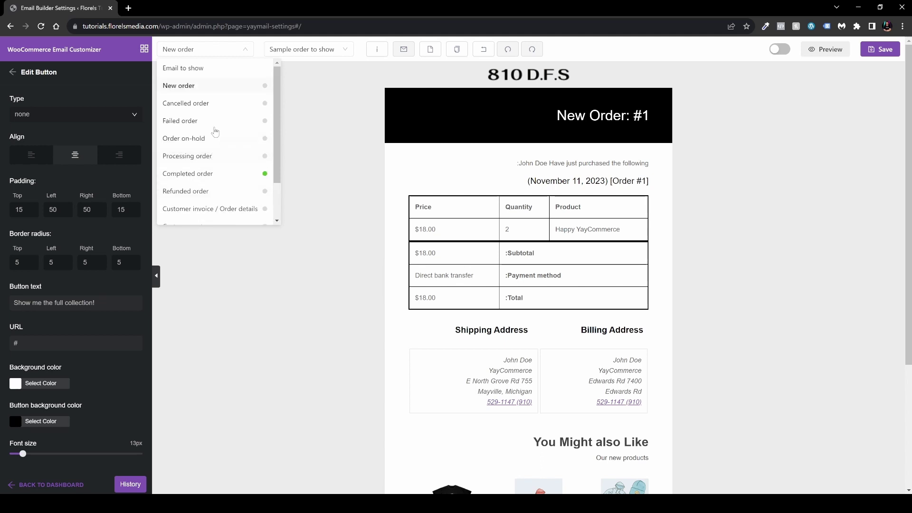
left_click(282, 196)
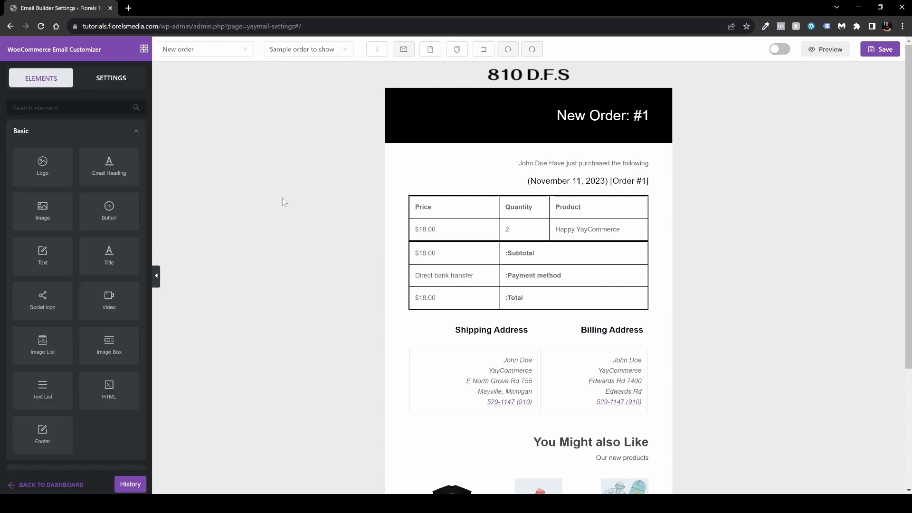
Save the New order email, switch it on, and scroll through its preview.
left_click(885, 51)
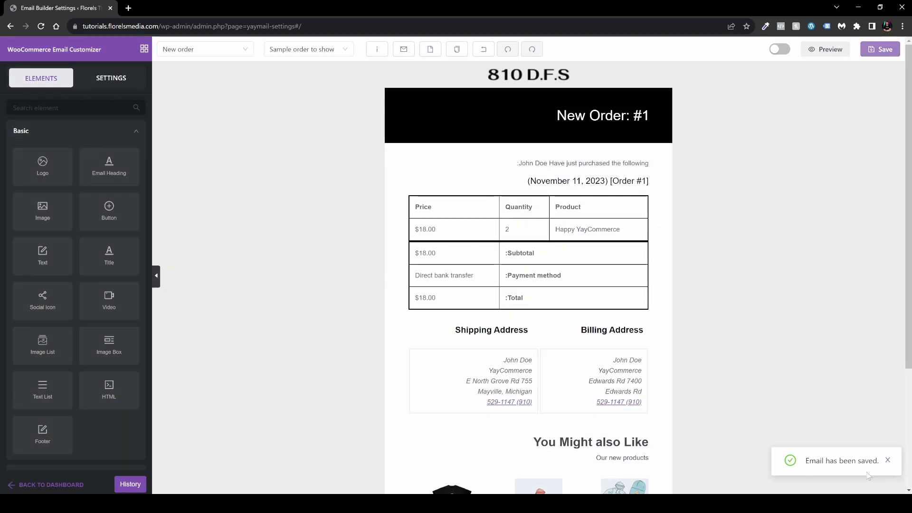
left_click(780, 49)
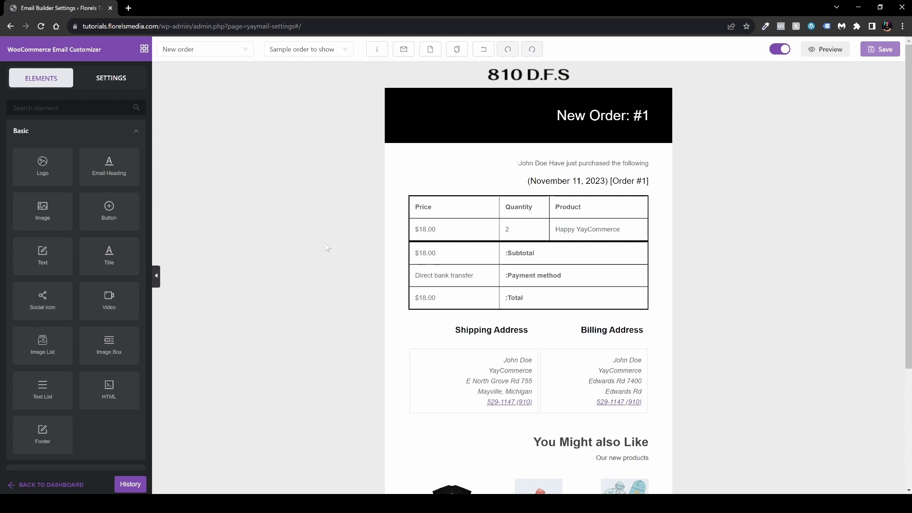
scroll(327, 247, "down", 3)
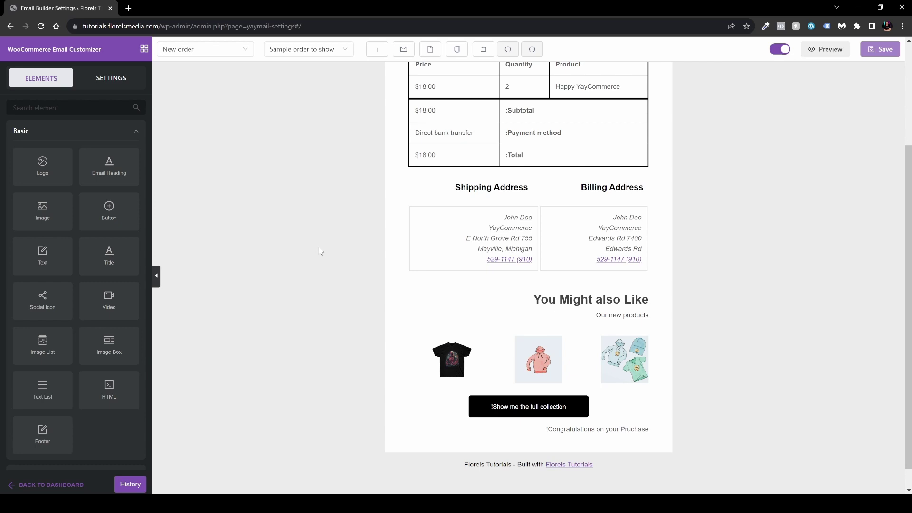
scroll(442, 259, "up", 3)
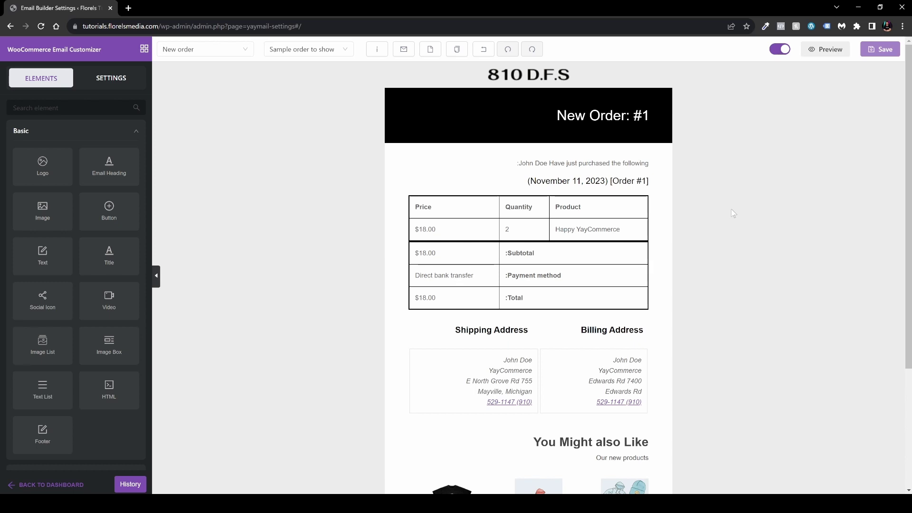
scroll(269, 246, "down", 2)
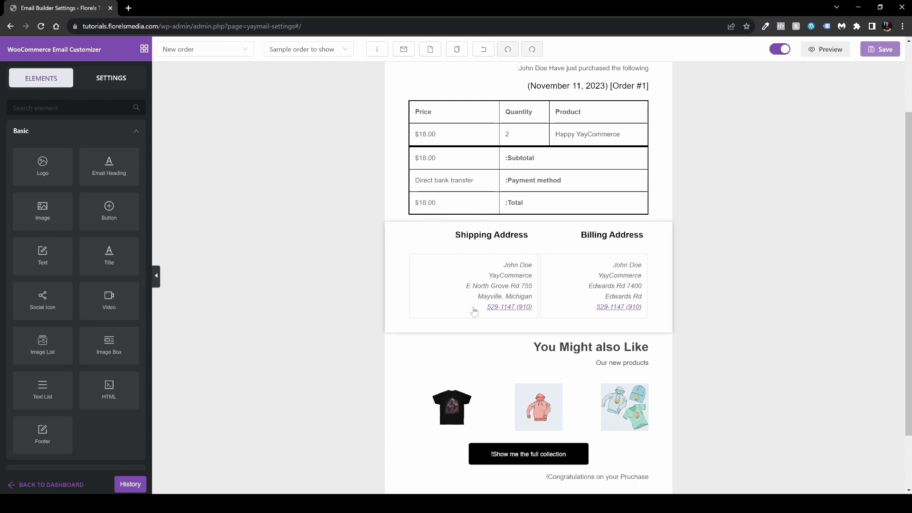
Set the Email Settings text link colour to black (000000).
left_click(113, 83)
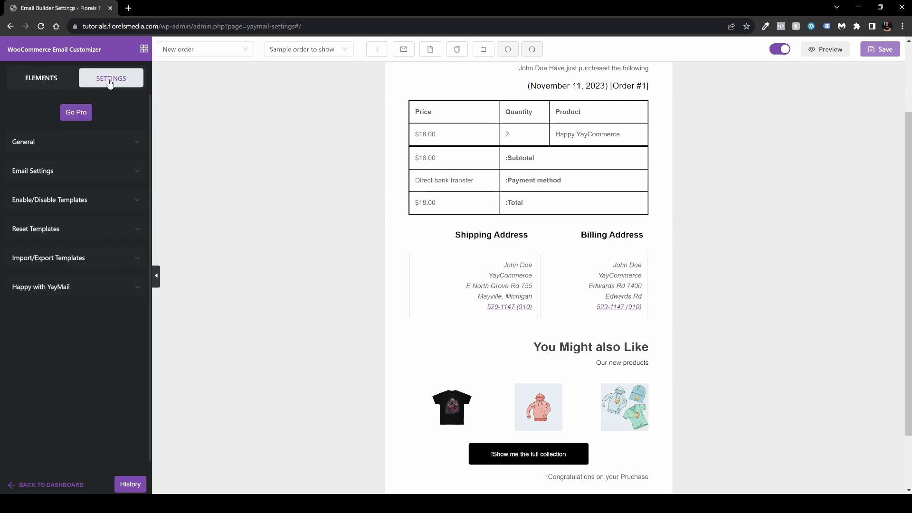
left_click(80, 176)
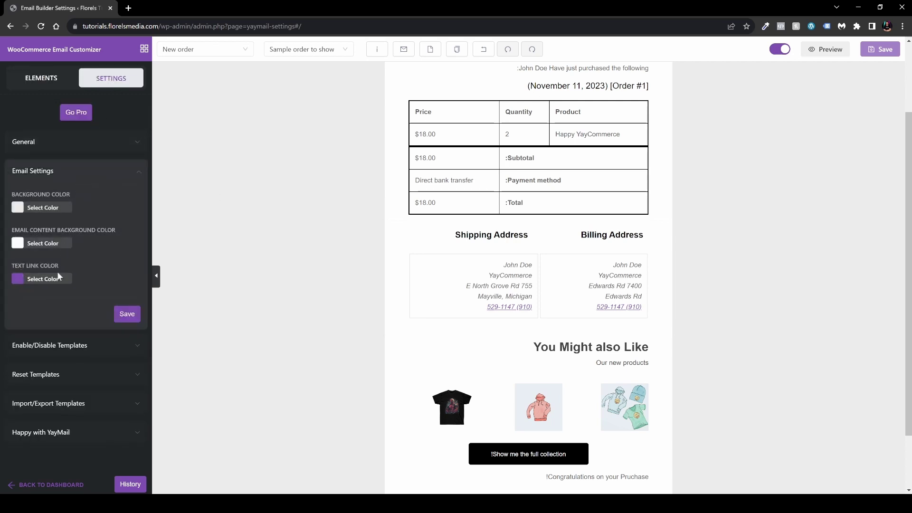
left_click(43, 279)
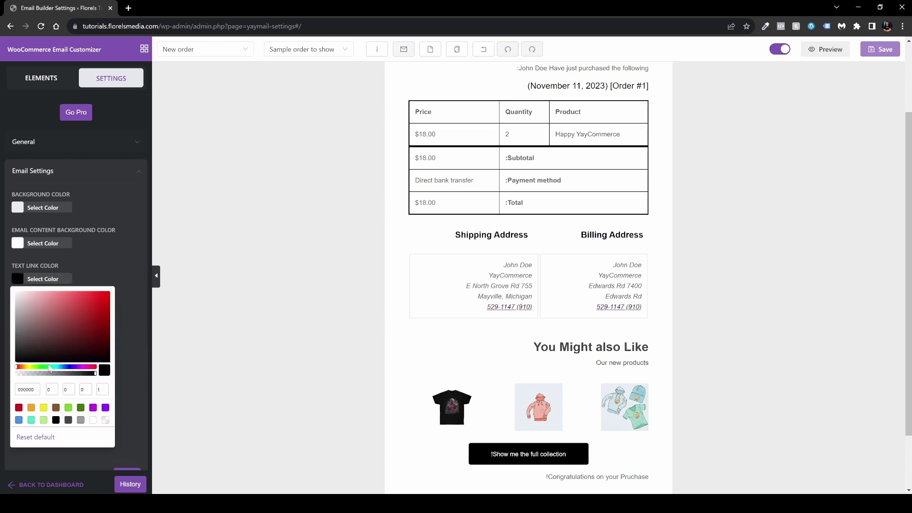
left_click(185, 316)
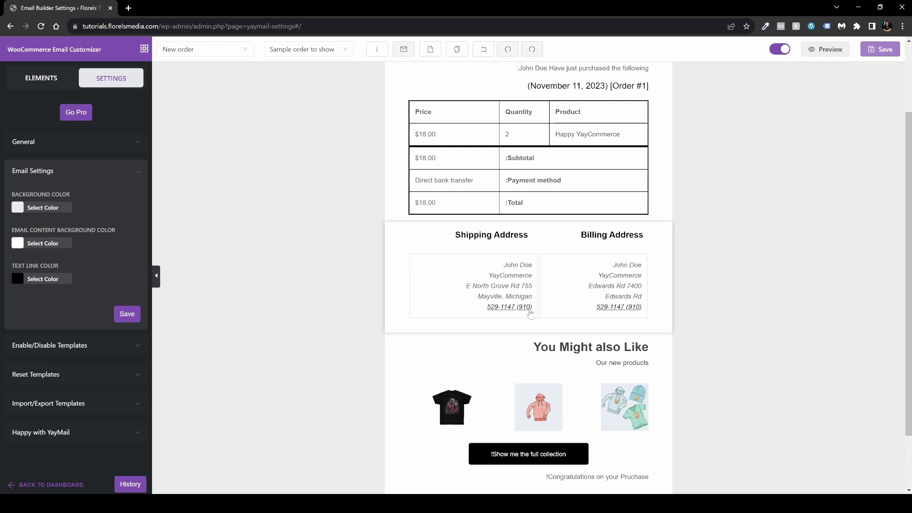
left_click(125, 176)
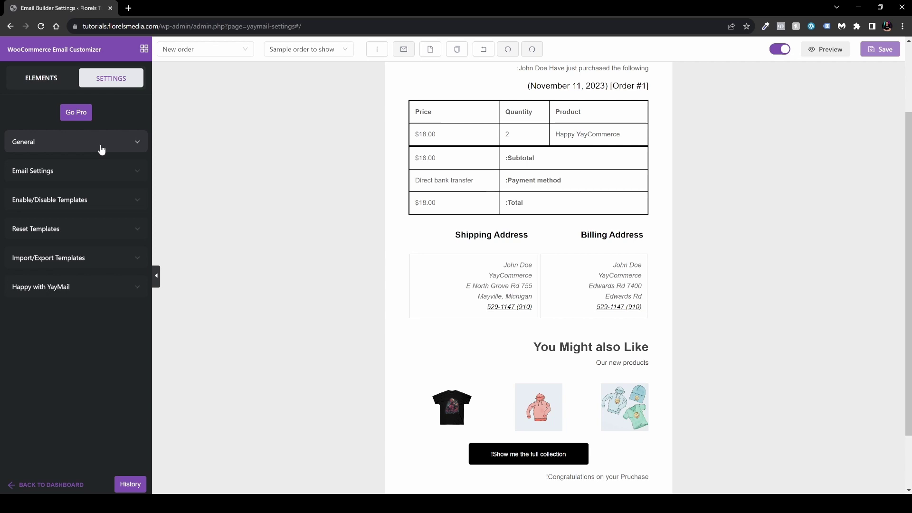
Change the General settings container width from 605 to 620.
left_click(101, 150)
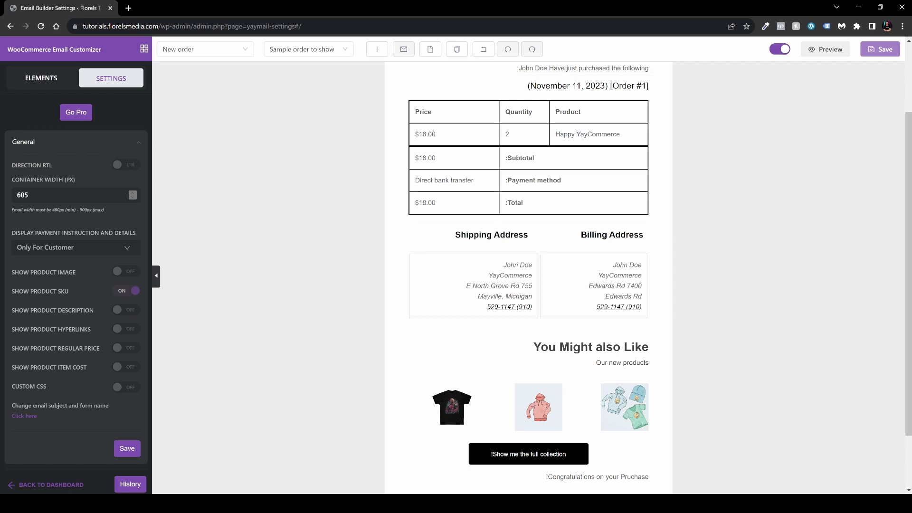
double_click(22, 195)
type("900")
key("ctrl+a")
type("480")
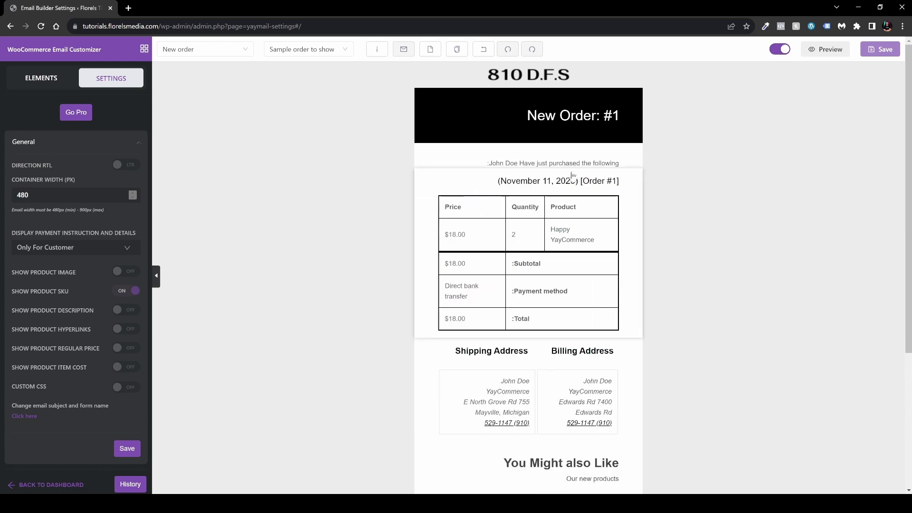
key("ctrl+a")
type("620")
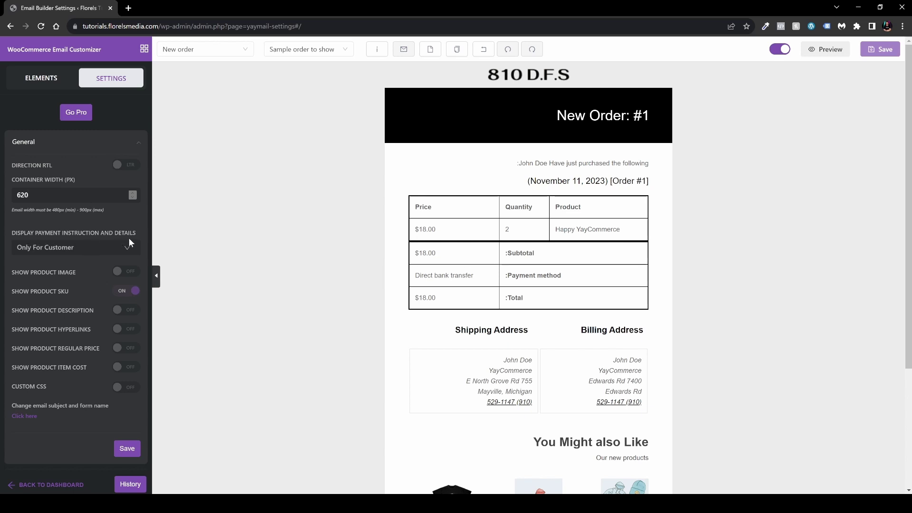
Show product images in the order table and set their size to Full.
left_click(126, 250)
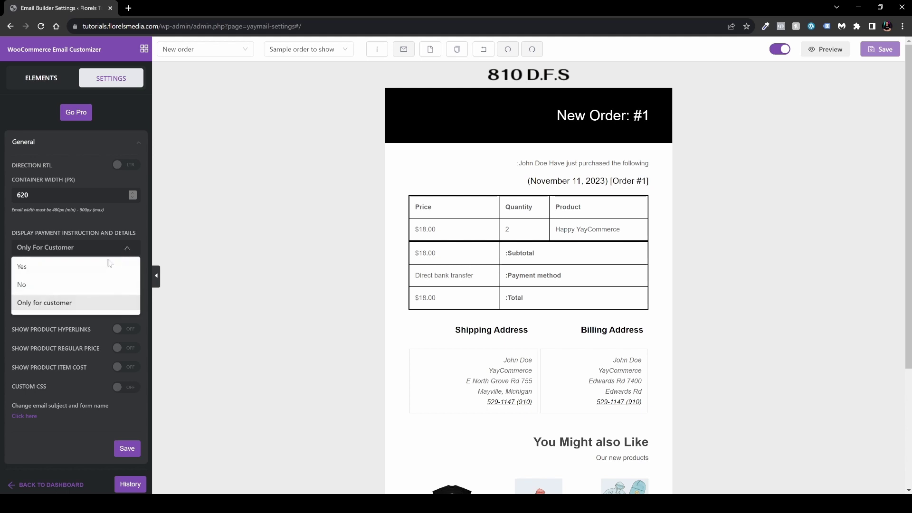
left_click(107, 249)
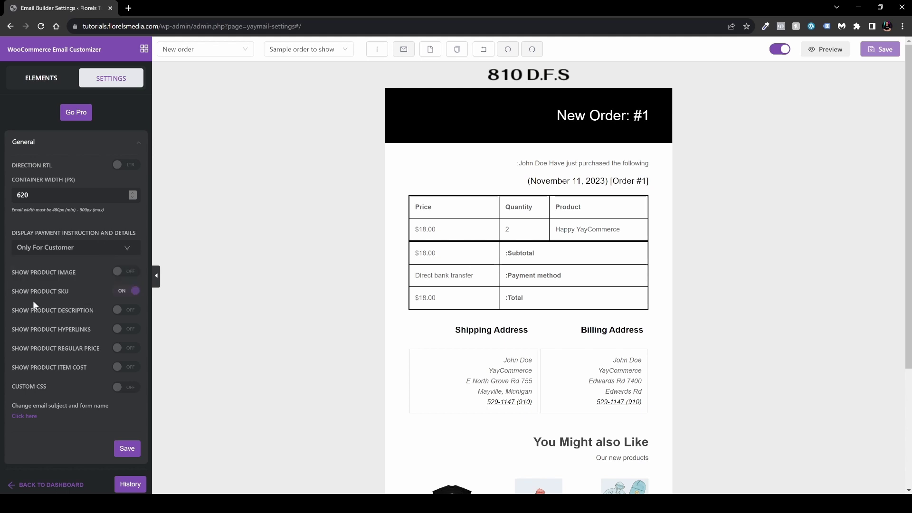
left_click(125, 275)
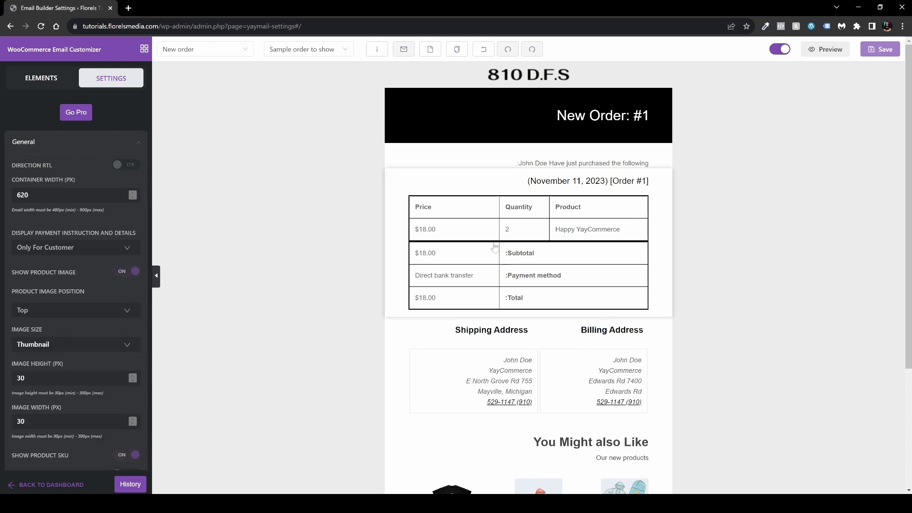
scroll(84, 337, "down", 2)
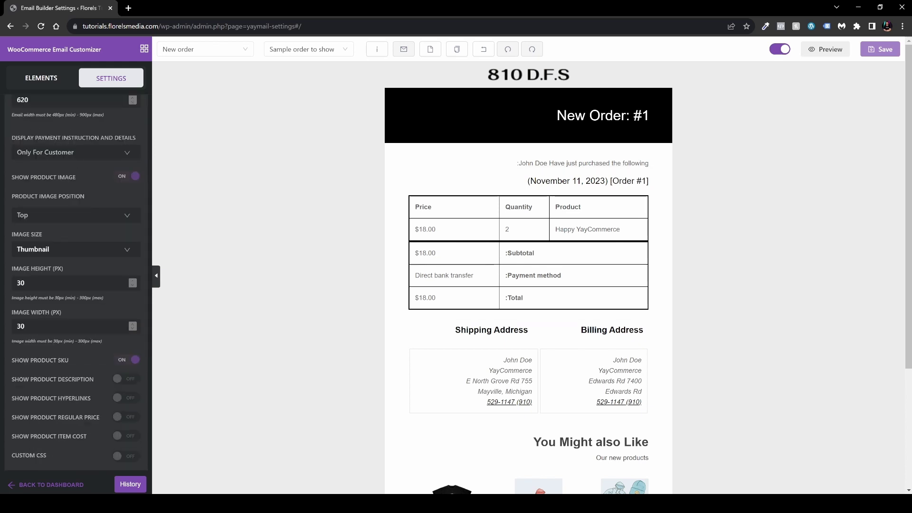
left_click(86, 252)
left_click(71, 287)
scroll(47, 308, "down", 1)
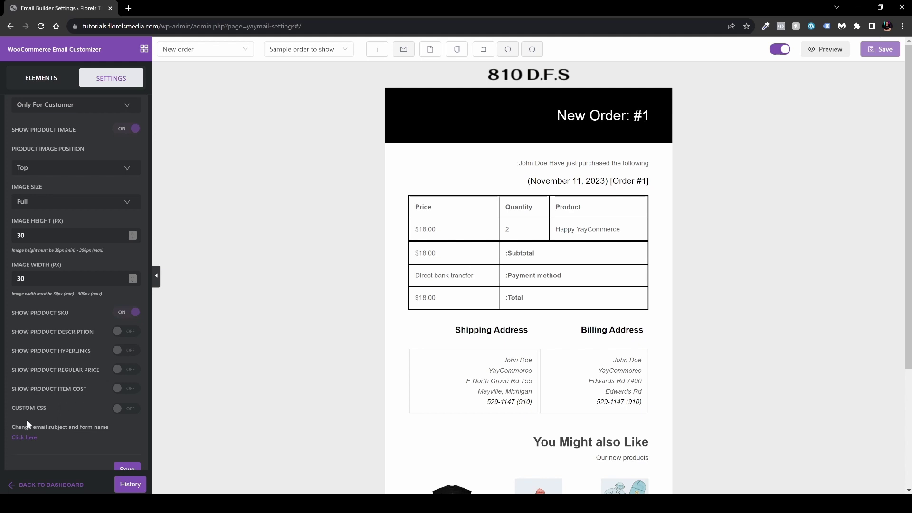
scroll(94, 332, "up", 3)
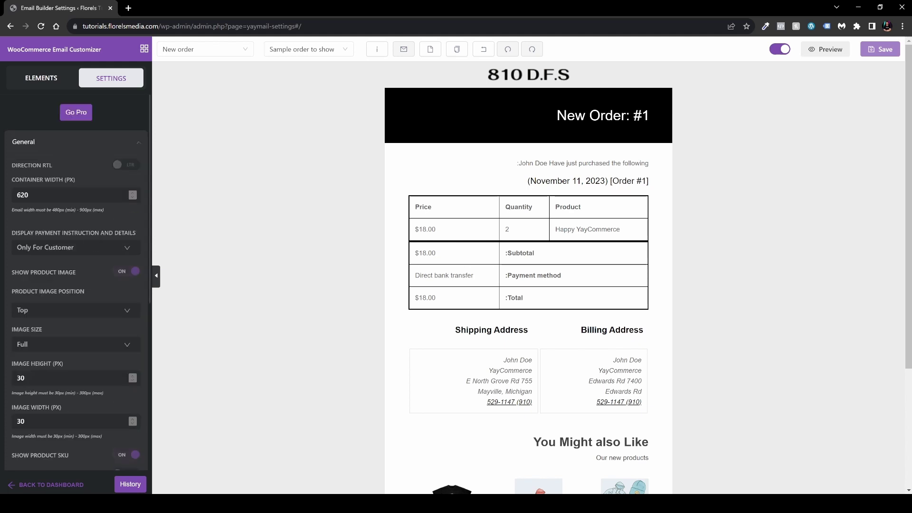
Review the Email Settings, Enable/Disable, Reset, Import/Export and review sections, closing each.
left_click(121, 142)
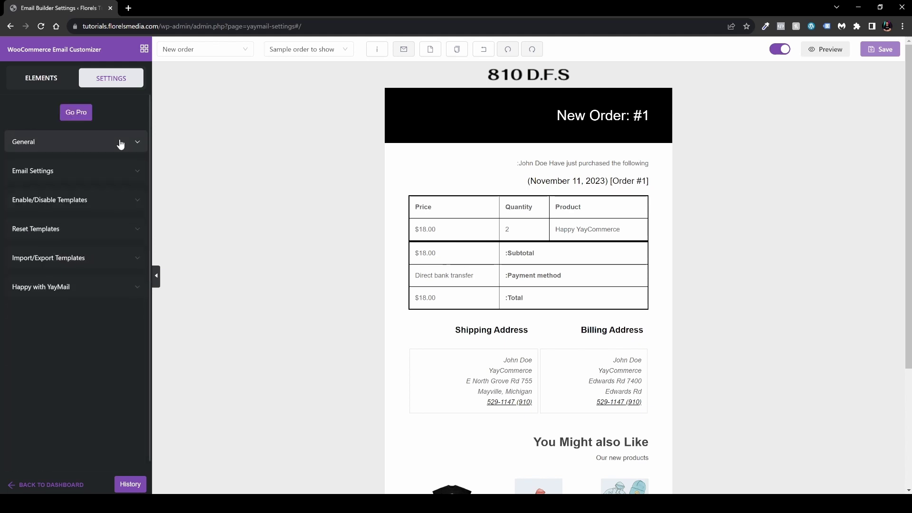
left_click(105, 172)
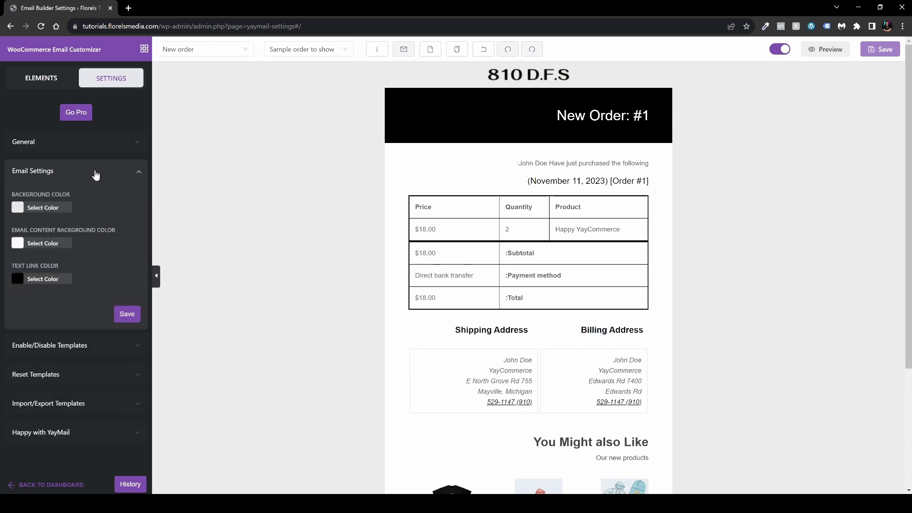
left_click(95, 172)
left_click(102, 200)
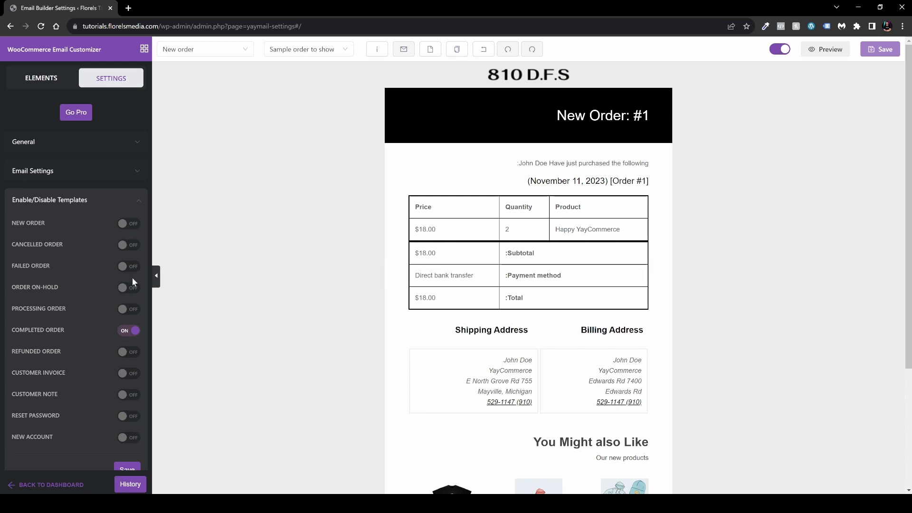
left_click(90, 202)
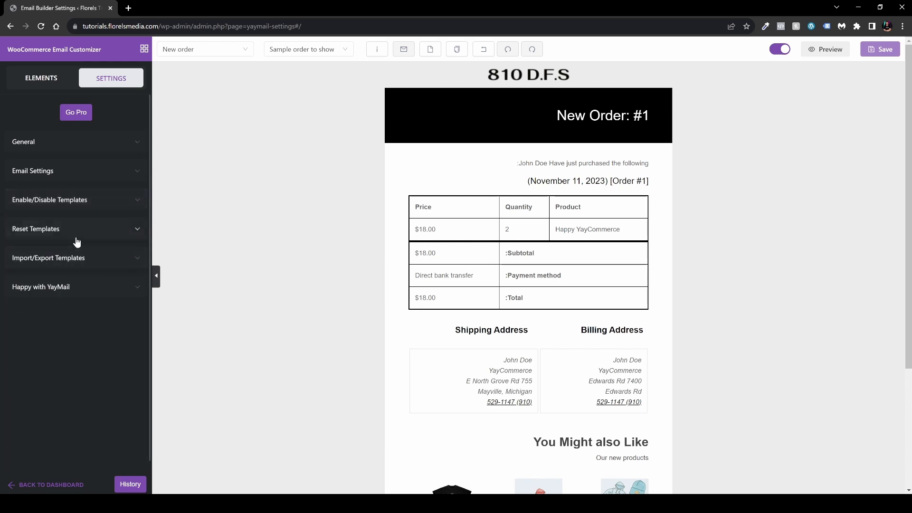
left_click(89, 231)
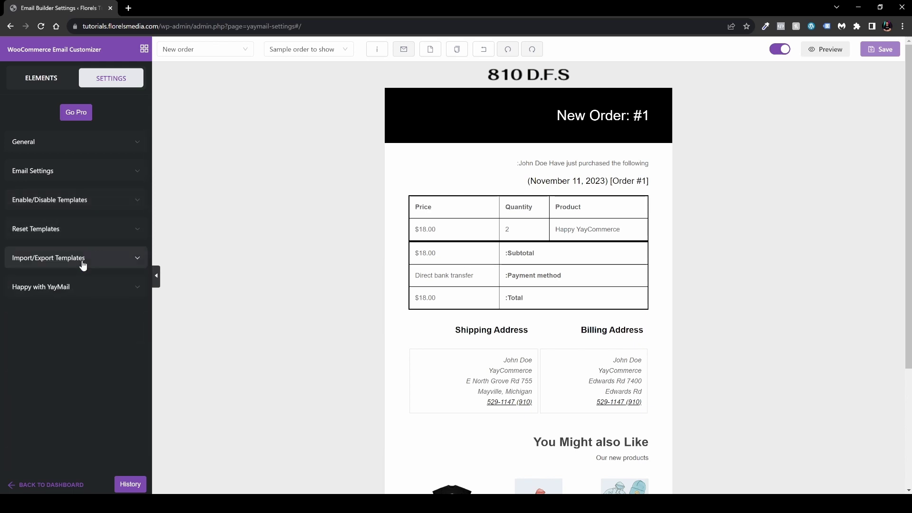
left_click(95, 265)
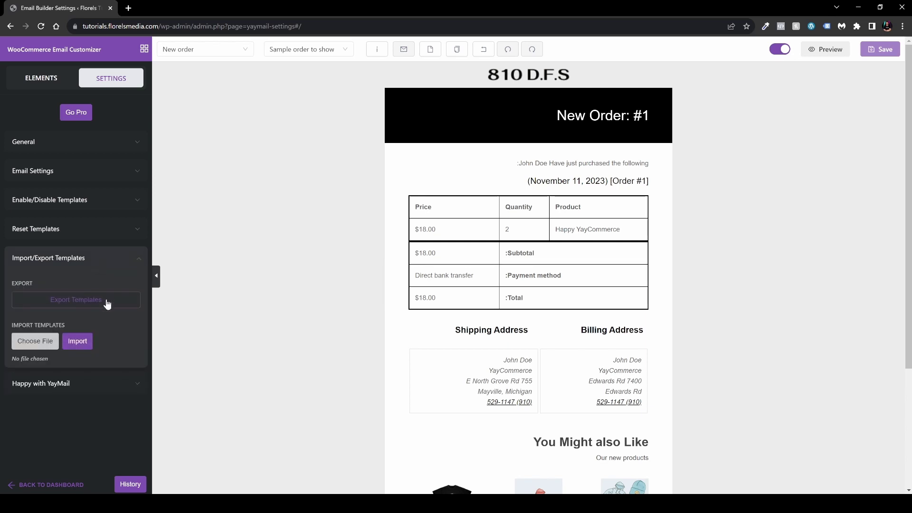
left_click(90, 383)
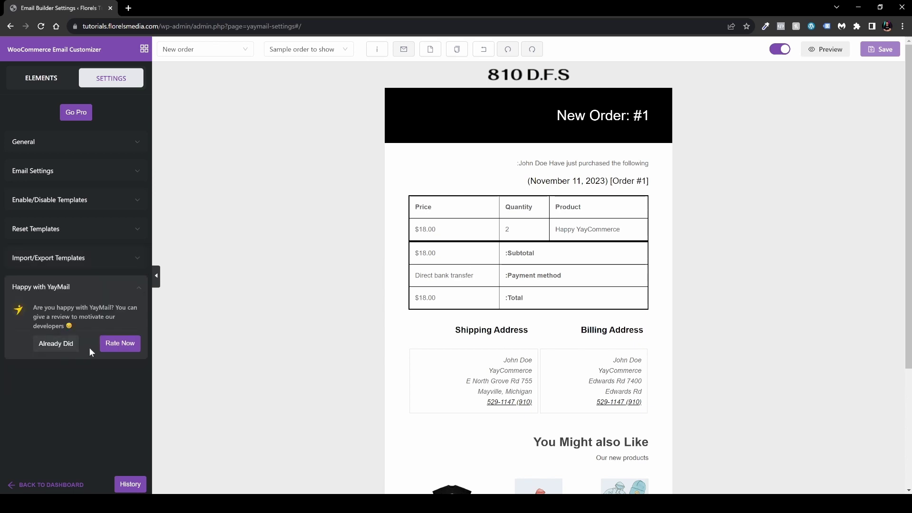
left_click(101, 348)
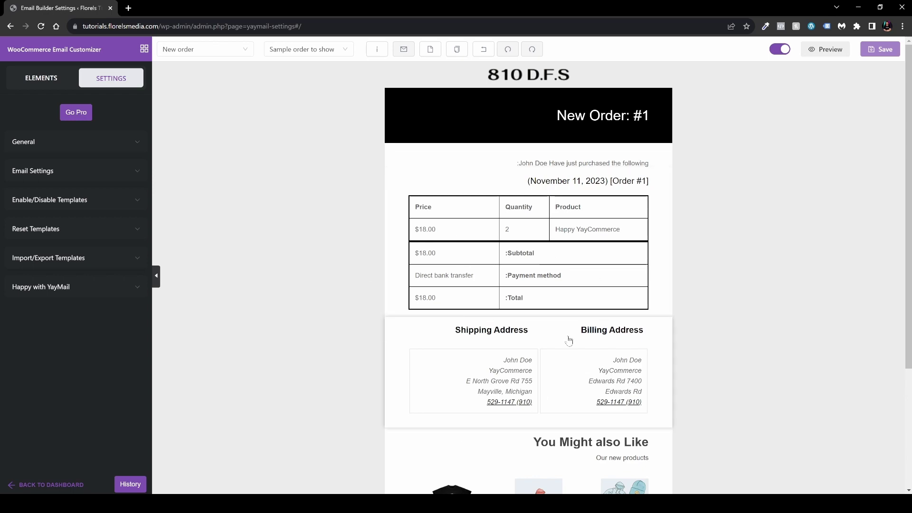
scroll(540, 279, "down", 4)
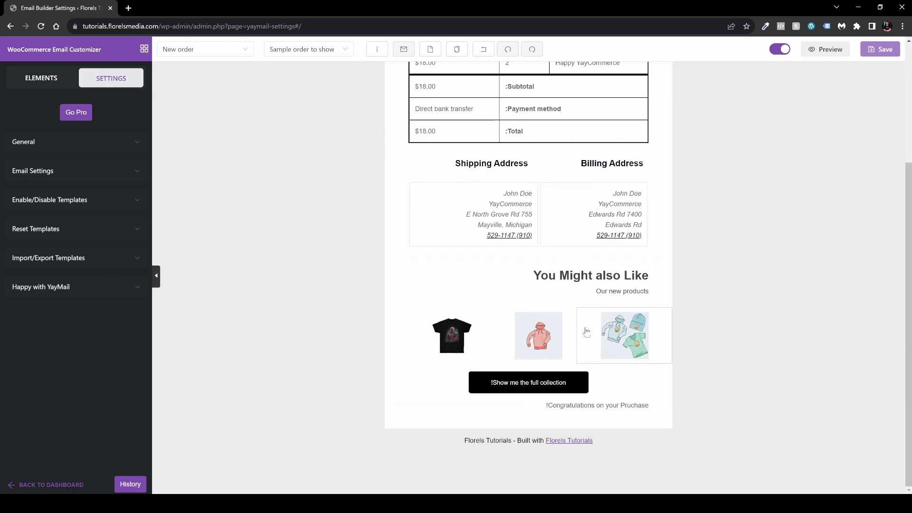
scroll(565, 297, "up", 4)
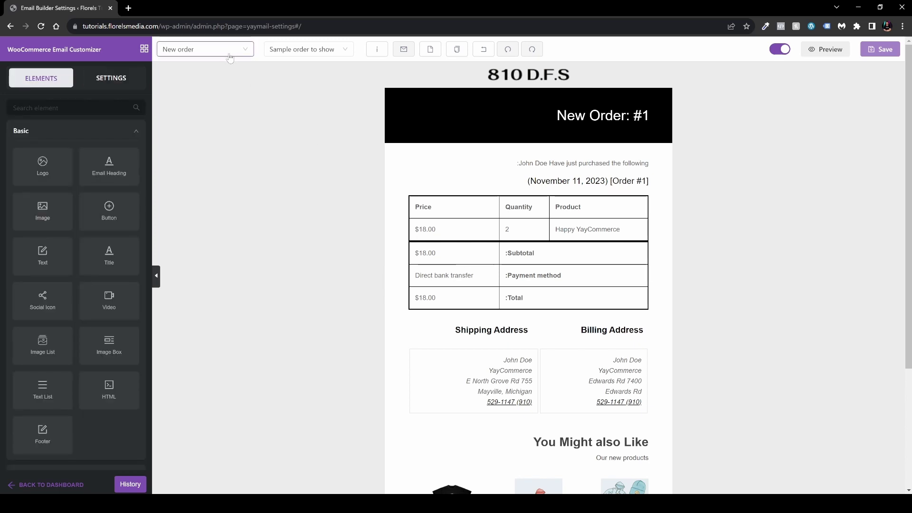
Switch to the Cancelled order email, saving the New order design first.
left_click(230, 56)
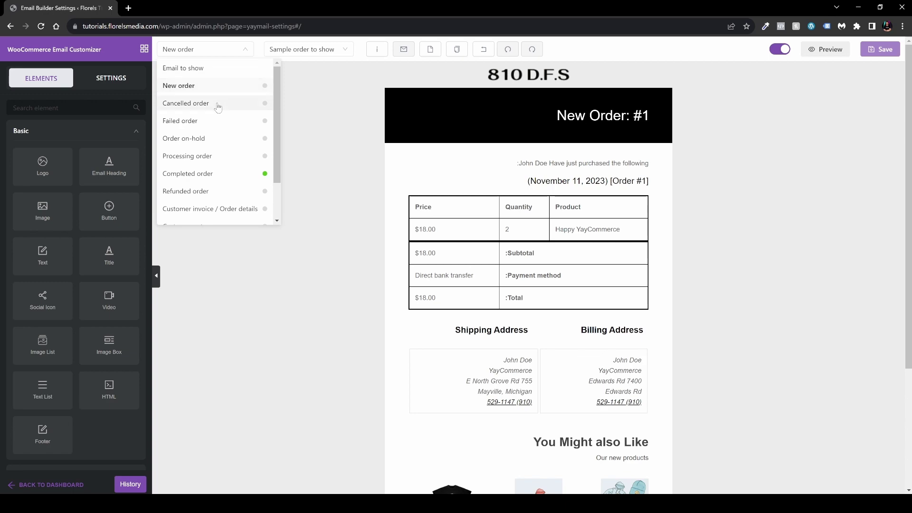
left_click(200, 108)
left_click(359, 283)
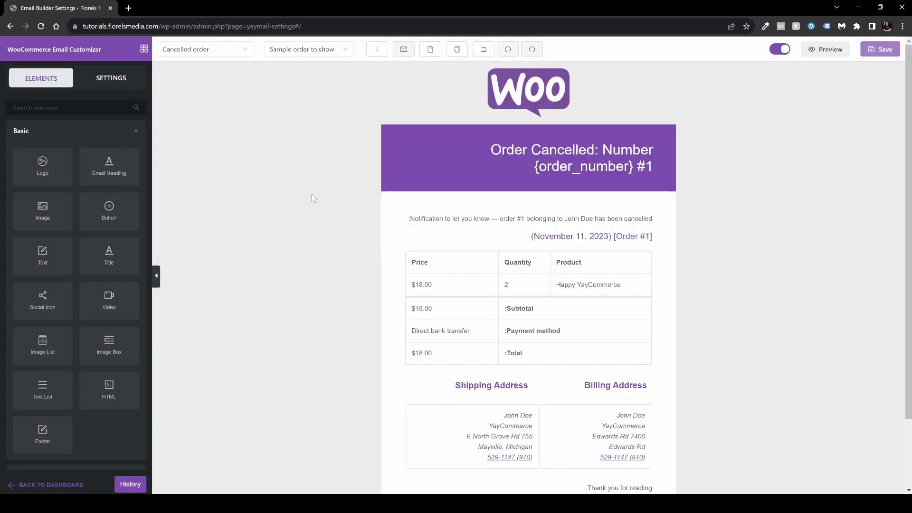
key("ctrl+t")
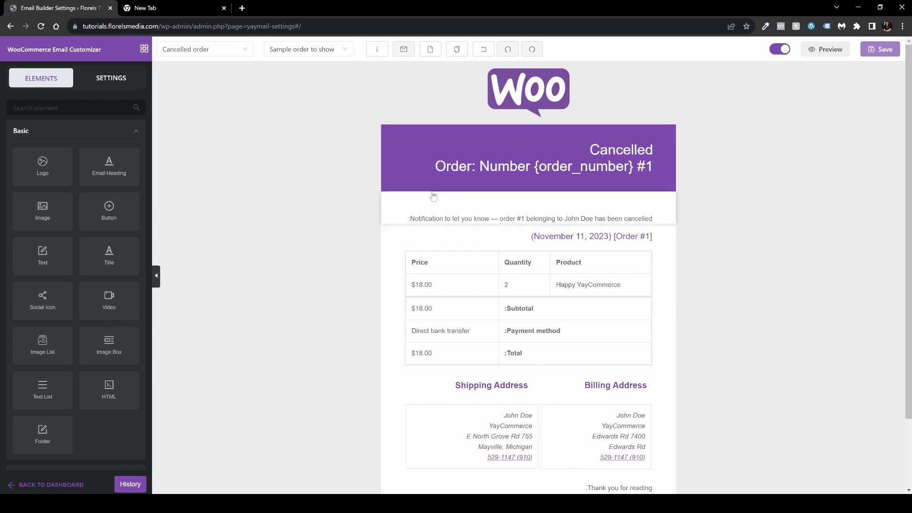
Inspect the Cancelled order heading and Woo logo blocks, then deselect them.
left_click(464, 178)
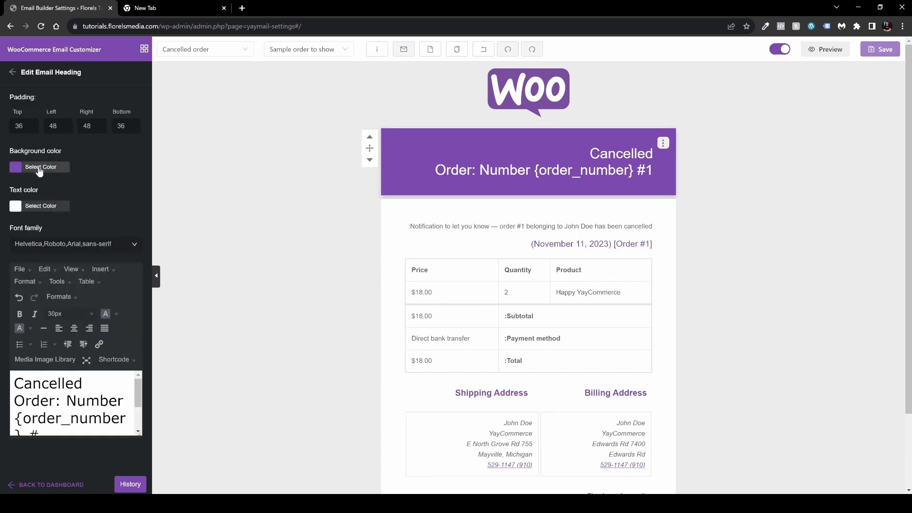
left_click(478, 97)
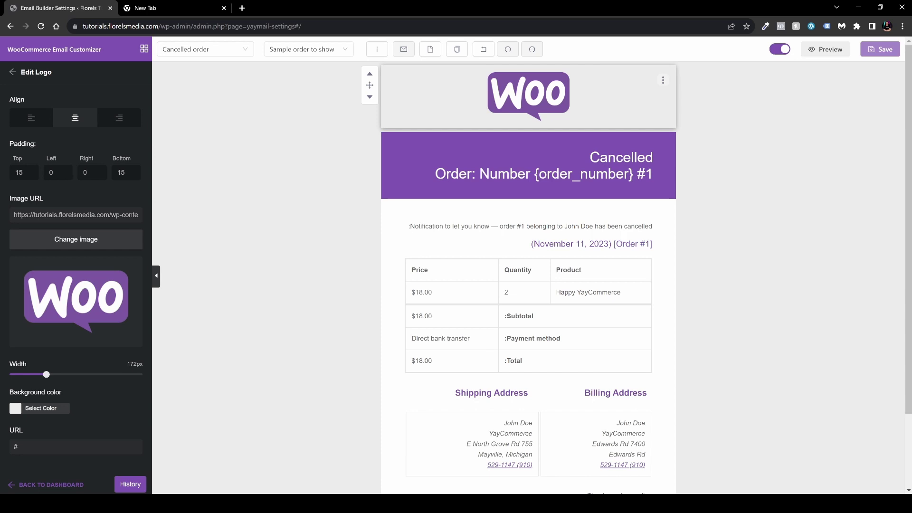
scroll(511, 205, "down", 2)
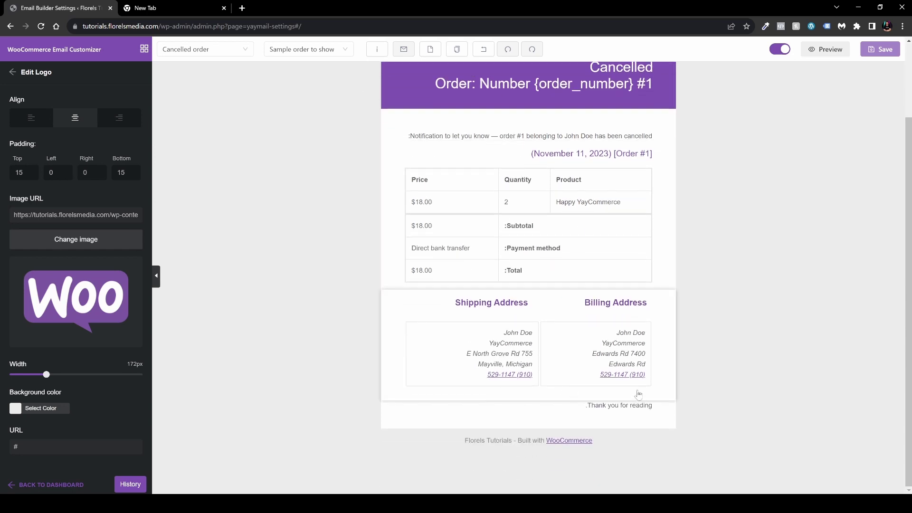
scroll(300, 167, "up", 2)
left_click(300, 167)
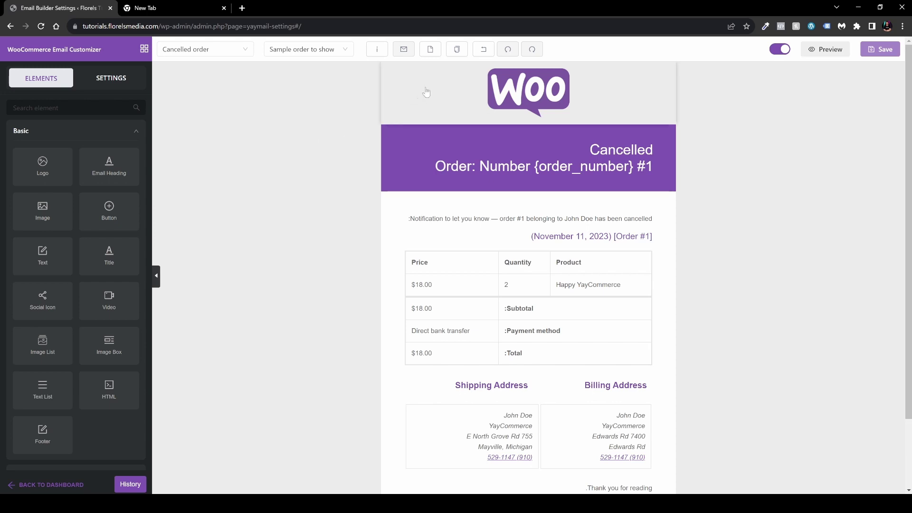
Import the New order design into the Cancelled order email via Copy From.
left_click(457, 49)
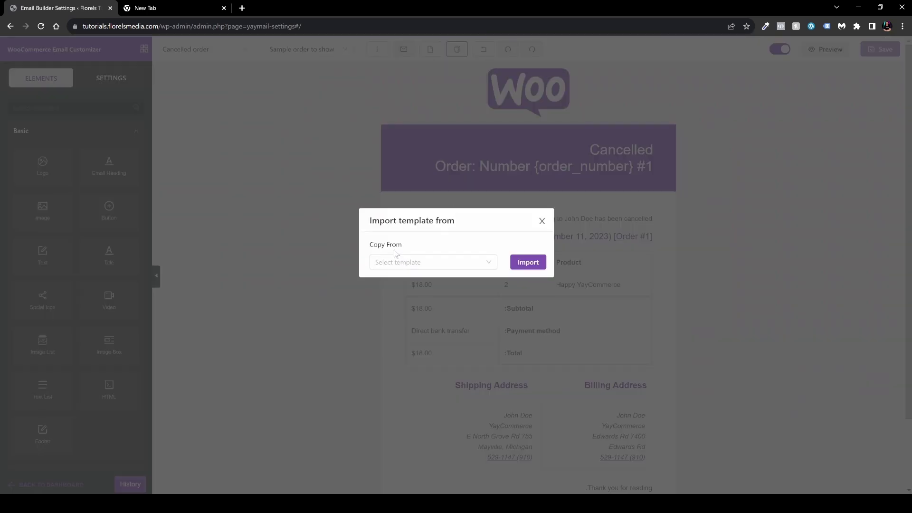
left_click(421, 265)
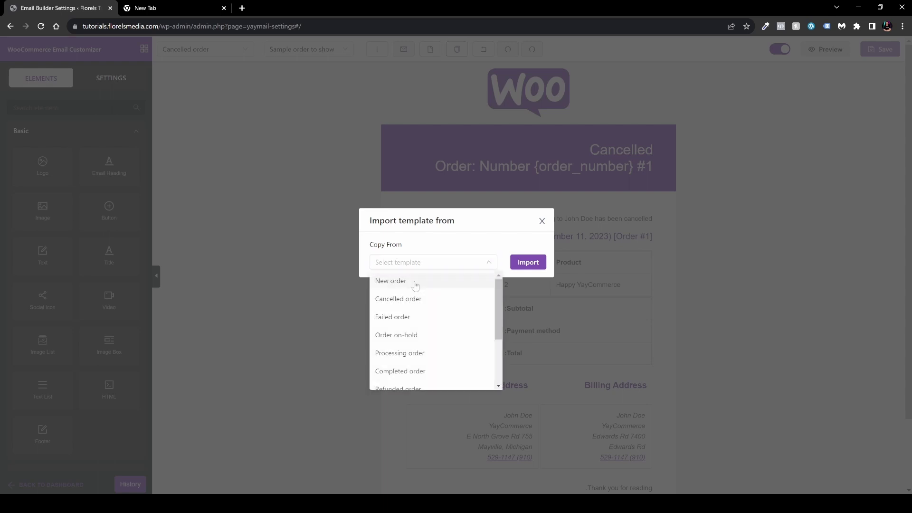
left_click(415, 282)
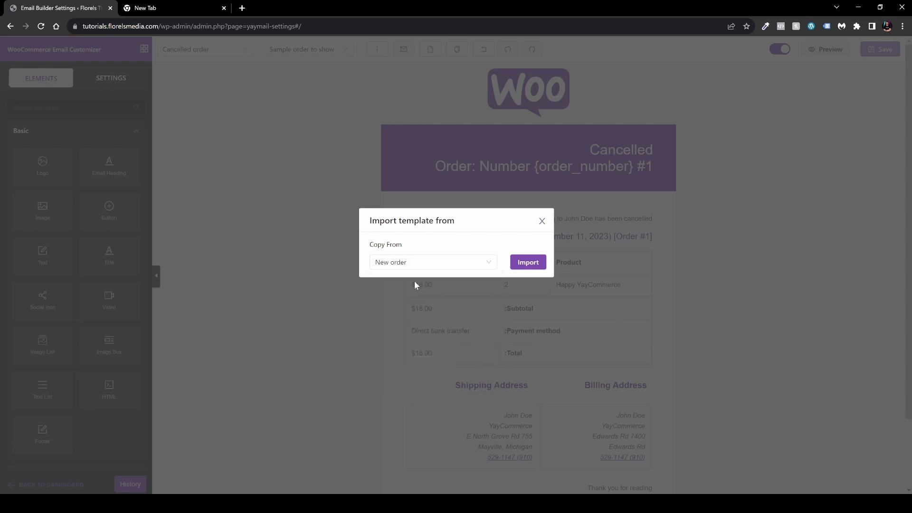
left_click(533, 266)
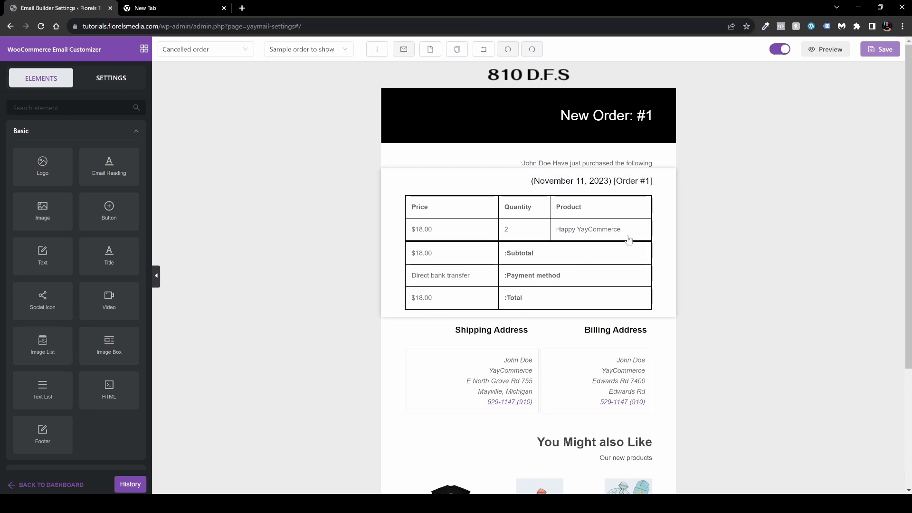
Confirm the email type being edited and scroll the preview to check the imported design.
left_click(222, 52)
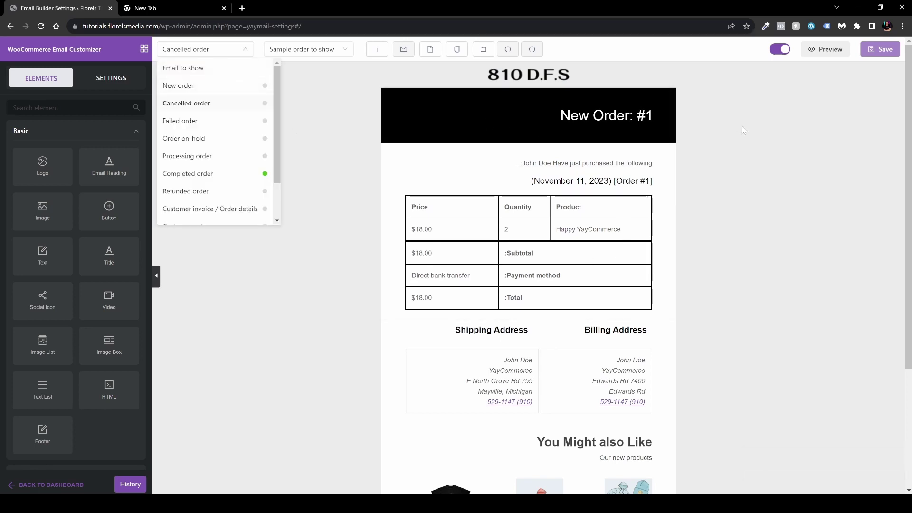
left_click(758, 199)
scroll(729, 266, "down", 2)
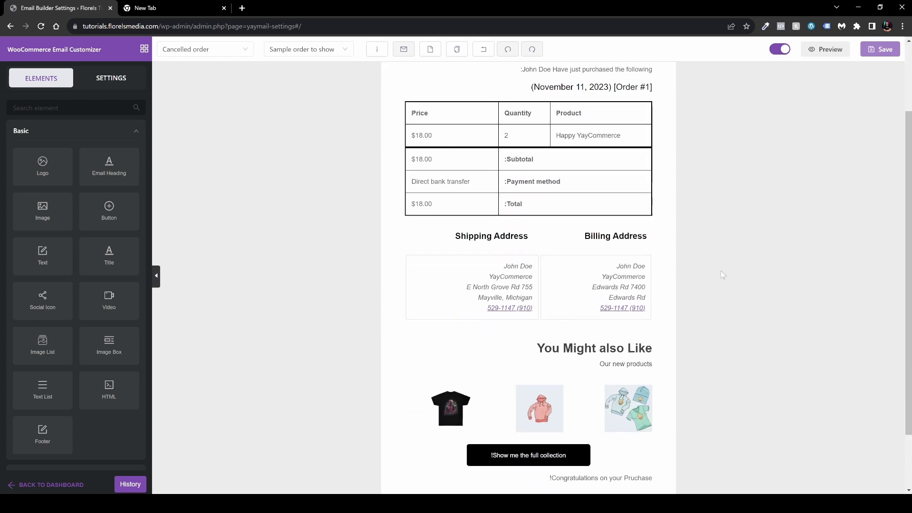
scroll(724, 268, "down", 2)
scroll(721, 272, "up", 4)
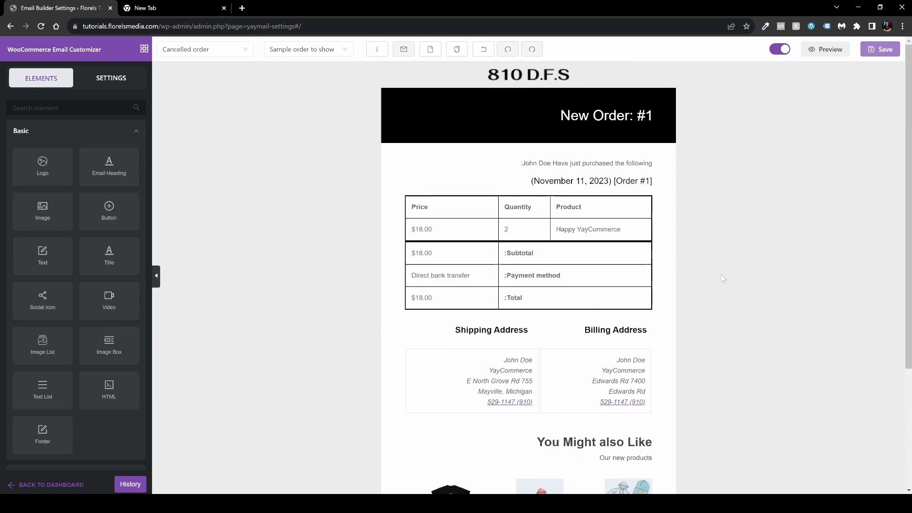